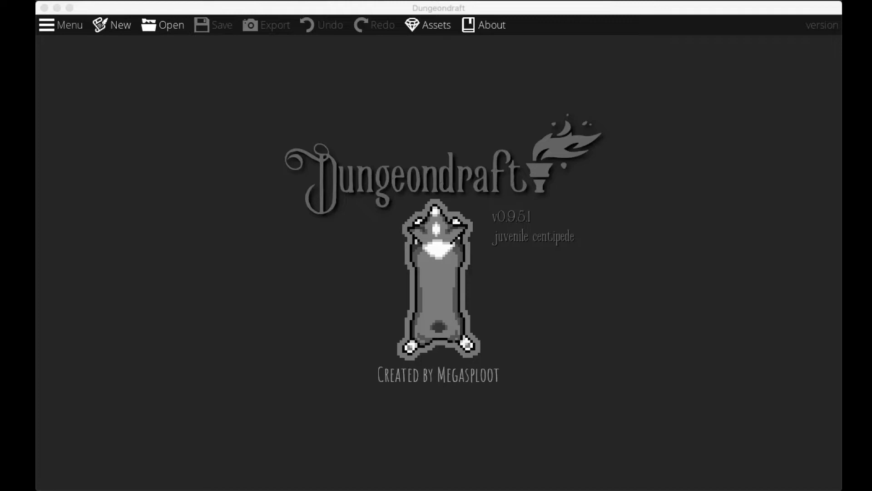
# Step: Create a new map from the Portrait A3 template, 11 tiles wide and 16 tiles high
pyautogui.click(130, 29)
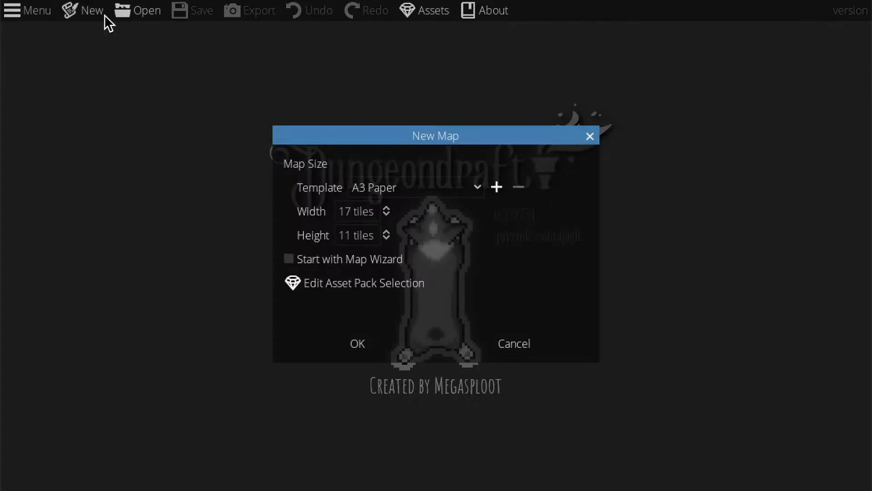
pyautogui.click(352, 208)
pyautogui.press('BackSpace')
pyautogui.write('6')
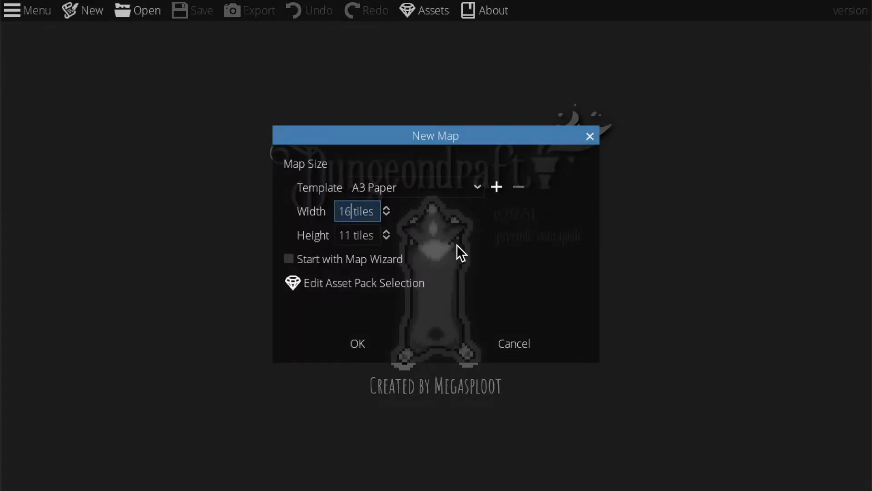
pyautogui.click(434, 196)
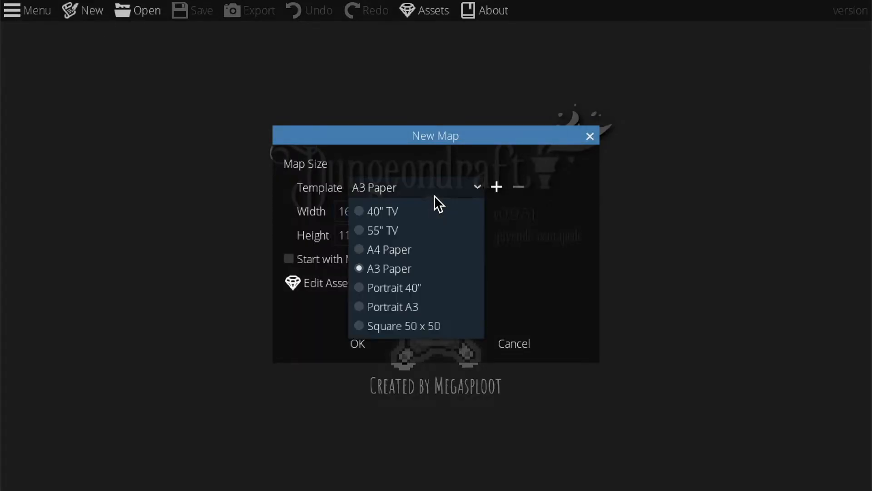
pyautogui.click(406, 306)
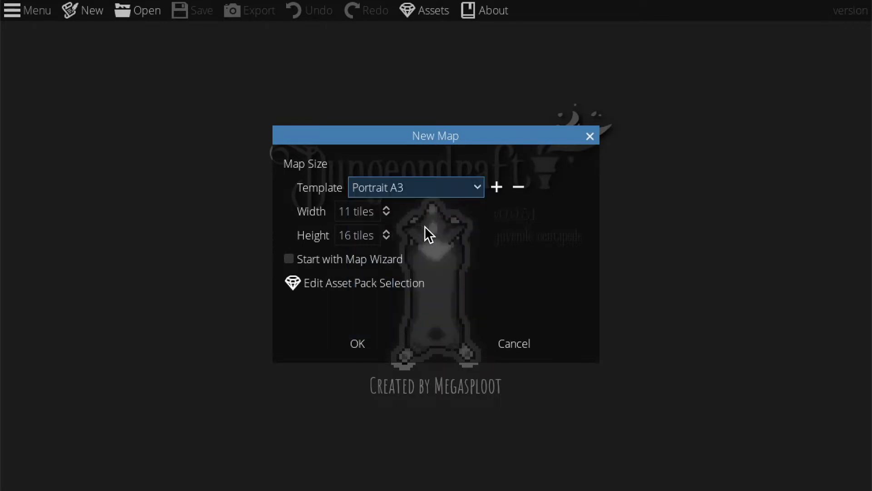
pyautogui.click(359, 346)
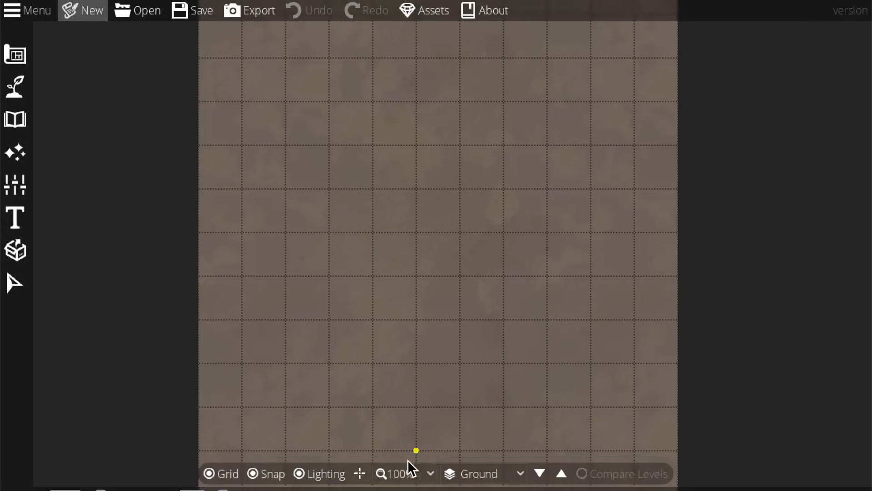
# Step: Cover the whole ground with Terrain Grass by replacing Terrain Dirt in the first terrain slot
pyautogui.click(408, 472)
pyautogui.click(400, 398)
pyautogui.click(402, 474)
pyautogui.click(402, 380)
pyautogui.click(26, 91)
pyautogui.click(72, 95)
pyautogui.click(178, 243)
pyautogui.click(203, 253)
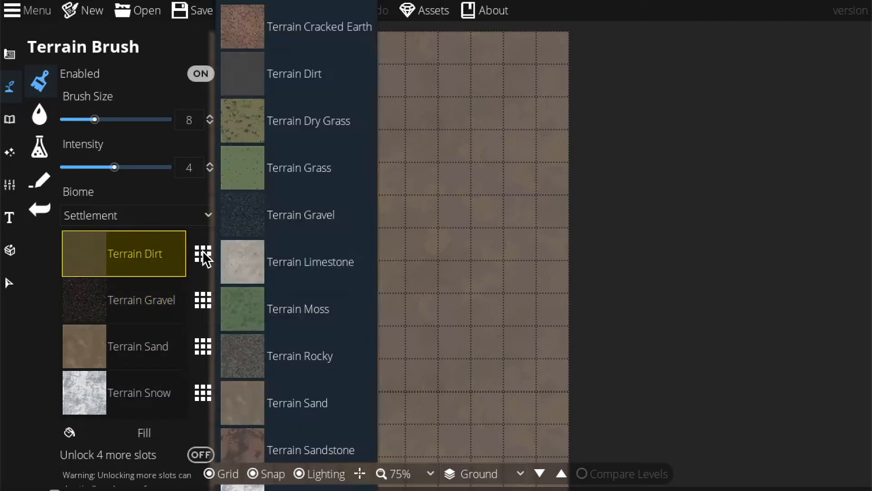
pyautogui.click(287, 187)
pyautogui.moveTo(364, 288); pyautogui.dragTo(417, 337)
# Step: Set up the Wall tool with the narrow grey stone-block wall style
pyautogui.click(7, 65)
pyautogui.click(76, 108)
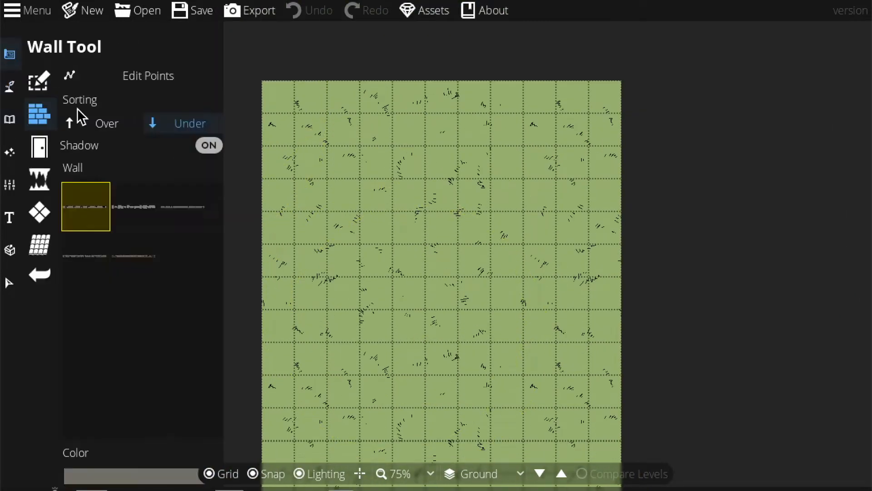
pyautogui.click(149, 259)
pyautogui.click(87, 257)
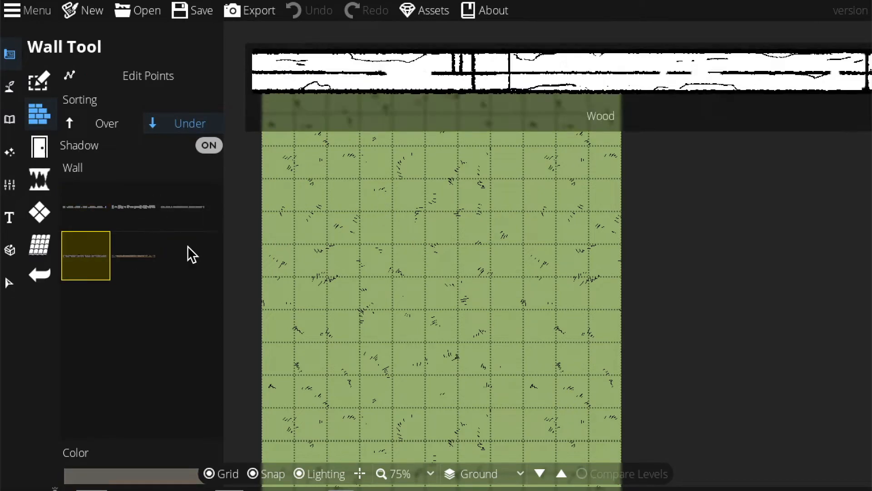
pyautogui.click(182, 204)
pyautogui.moveTo(349, 156); pyautogui.dragTo(323, 149)
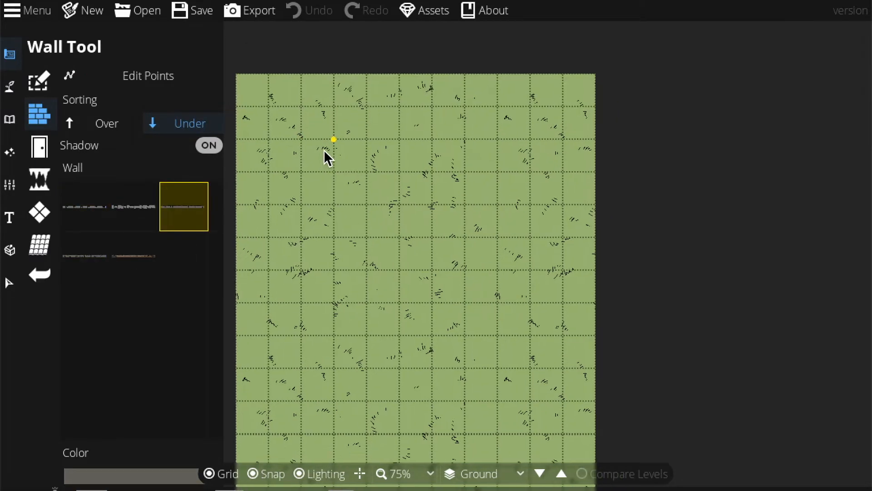
pyautogui.moveTo(424, 342); pyautogui.dragTo(465, 165)
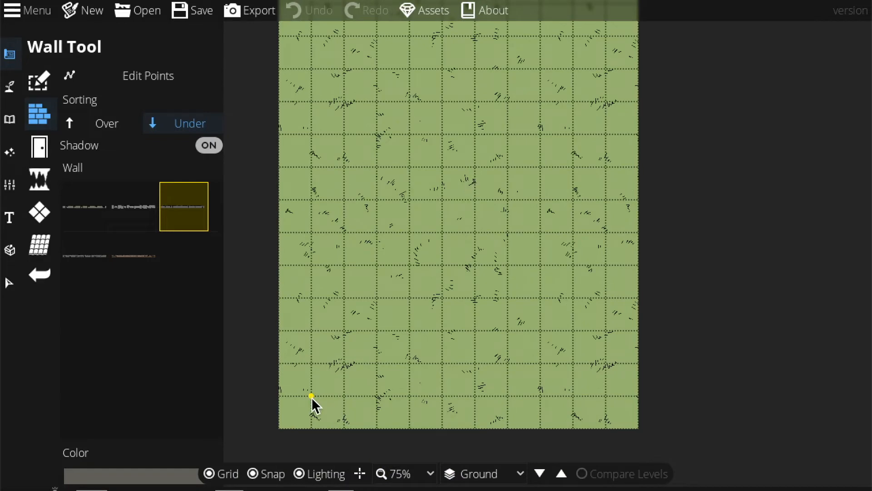
pyautogui.click(311, 398)
pyautogui.doubleClick(323, 293)
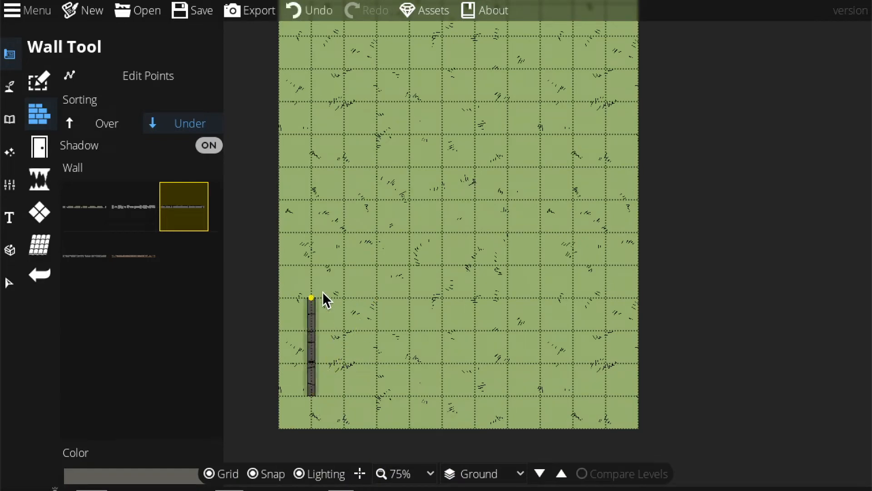
pyautogui.hotkey('ctrl', 'z')
# Step: Draw a wall one tile above the map's bottom edge: 5 tiles right, 6 up, 2 right, 6 up, 2 left, 2 up and 6 left
pyautogui.moveTo(342, 267)
pyautogui.mouseDown()
pyautogui.moveTo(332, 275)
pyautogui.moveTo(333, 265)
pyautogui.mouseUp()
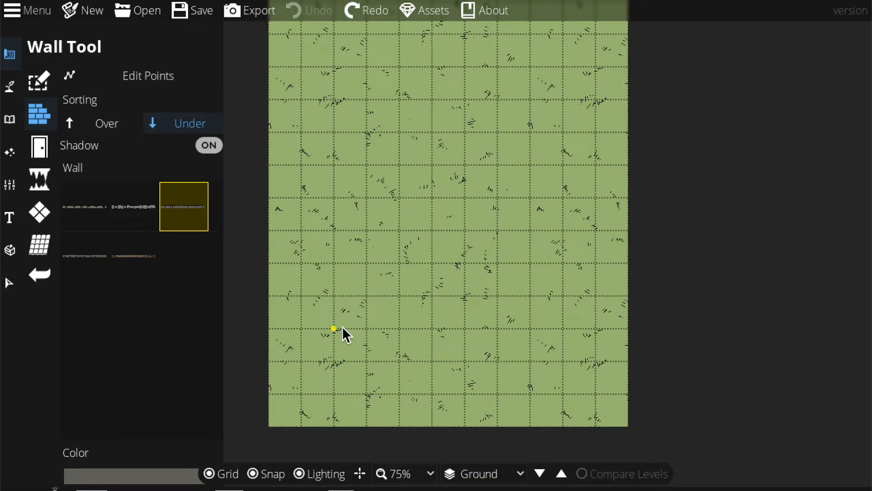
pyautogui.click(365, 395)
pyautogui.click(526, 394)
pyautogui.moveTo(526, 238); pyautogui.dragTo(487, 373)
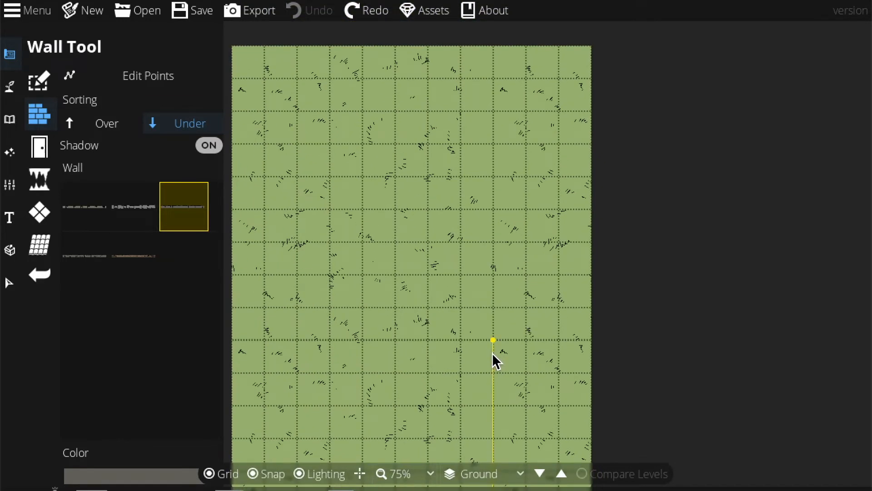
pyautogui.click(492, 351)
pyautogui.click(562, 343)
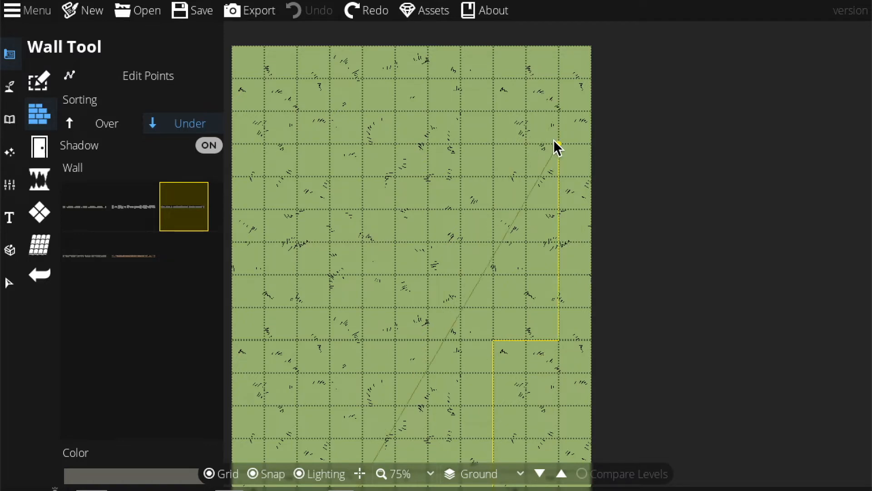
pyautogui.click(555, 149)
pyautogui.click(492, 146)
pyautogui.click(494, 81)
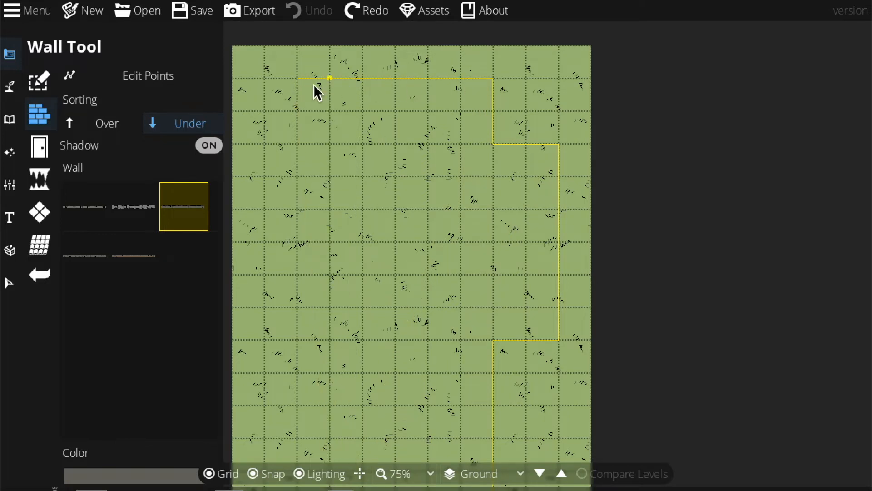
pyautogui.doubleClick(300, 83)
# Step: Edit the wall's points to shorten the top wall to 5 tiles and build a mirrored left side, completing the cross-shaped outline
pyautogui.moveTo(411, 228); pyautogui.dragTo(421, 187)
pyautogui.click(117, 73)
pyautogui.moveTo(307, 37); pyautogui.dragTo(332, 37)
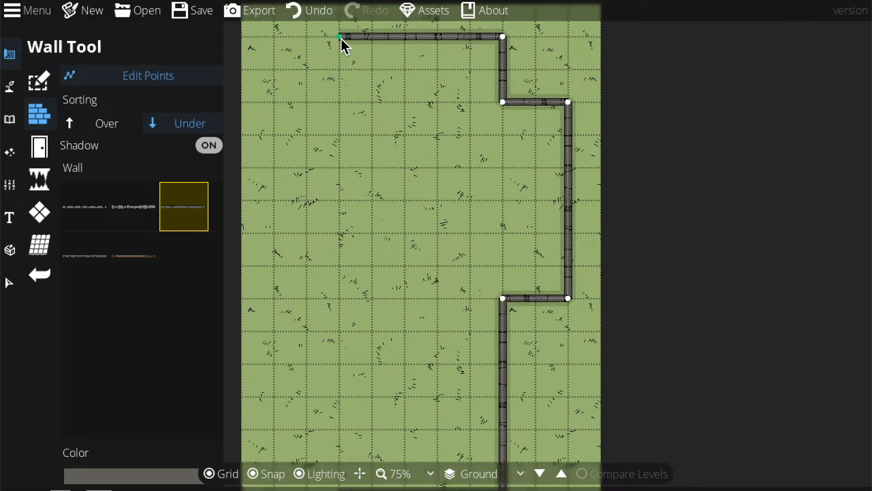
pyautogui.click(370, 37)
pyautogui.moveTo(372, 36); pyautogui.dragTo(339, 36)
pyautogui.moveTo(339, 69); pyautogui.dragTo(339, 96)
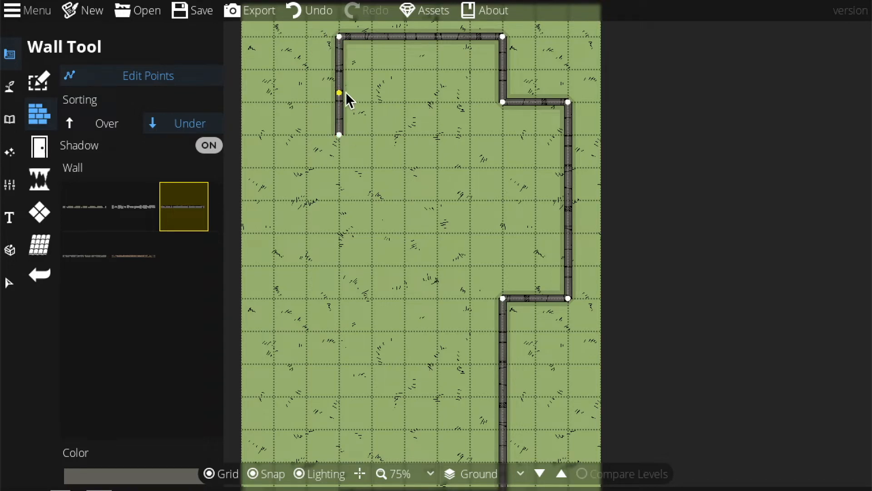
pyautogui.moveTo(339, 134); pyautogui.dragTo(274, 103)
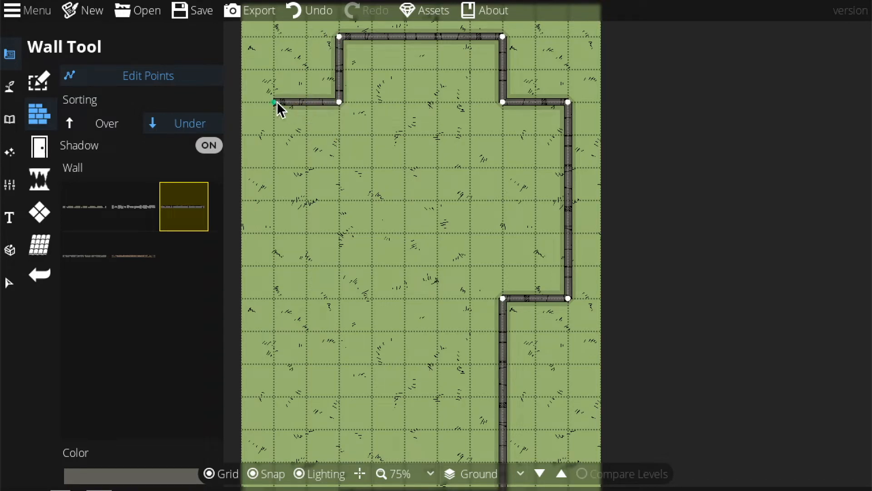
pyautogui.moveTo(244, 102); pyautogui.dragTo(269, 286)
pyautogui.click(269, 300)
pyautogui.moveTo(273, 331); pyautogui.dragTo(320, 346)
# Step: Switch to the Pattern Shape tool with the rectangle shape and look through its floor patterns
pyautogui.moveTo(441, 269); pyautogui.dragTo(446, 332)
pyautogui.click(39, 78)
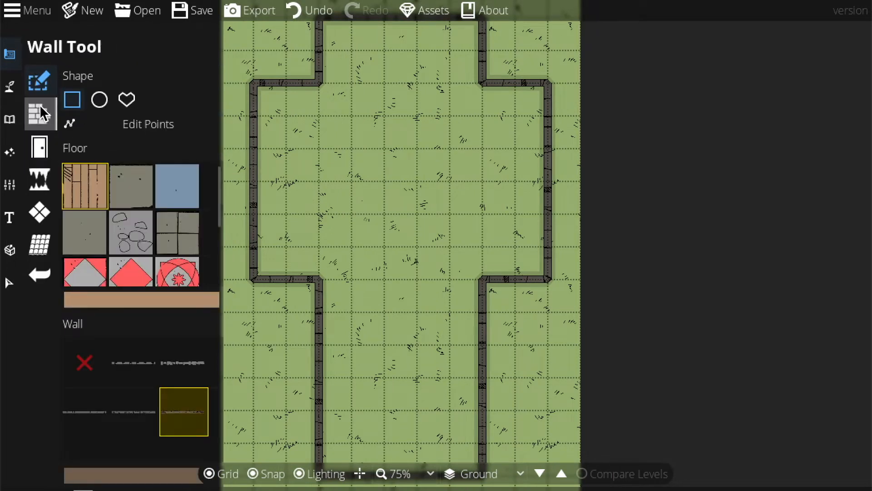
pyautogui.click(40, 147)
pyautogui.click(50, 212)
pyautogui.scroll(-1, 130, 326)
pyautogui.scroll(1, 137, 330)
pyautogui.click(136, 329)
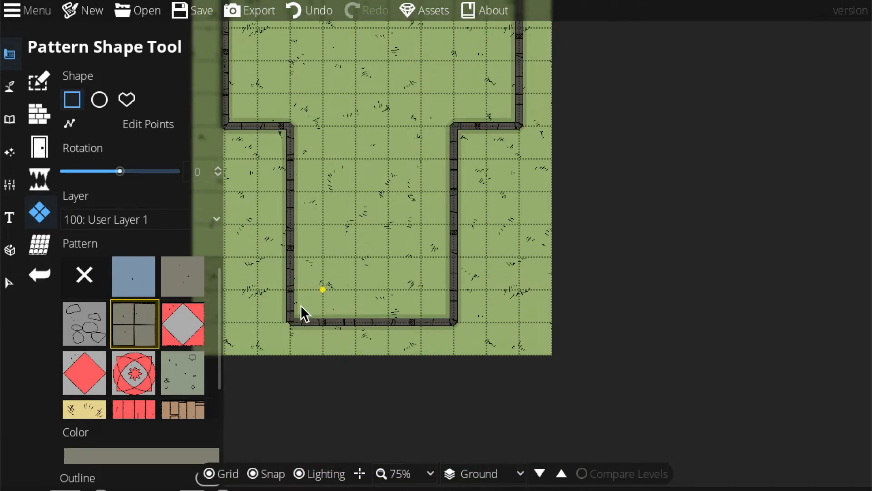
pyautogui.moveTo(302, 309); pyautogui.dragTo(469, 175)
pyautogui.hotkey('ctrl', 'z')
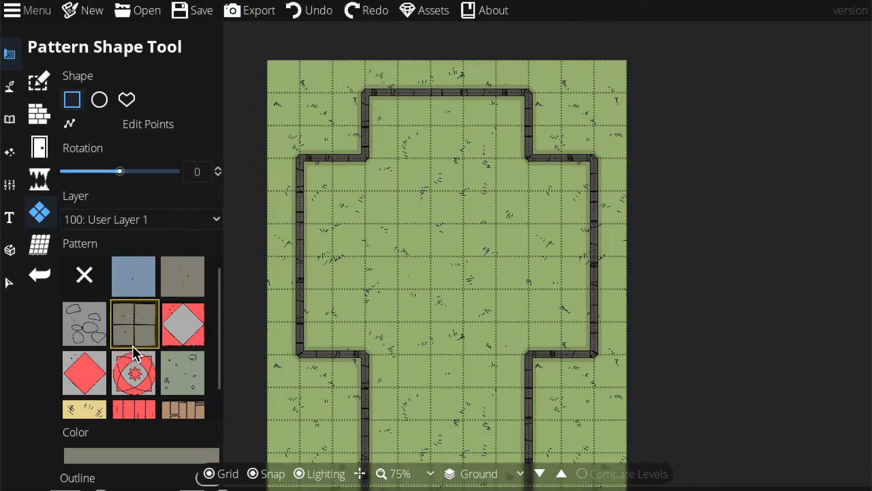
# Step: Fill the 2 by 6 tile floors of the left and right wings with the circular rosette tile pattern
pyautogui.scroll(-1, 101, 361)
pyautogui.click(135, 350)
pyautogui.moveTo(366, 93); pyautogui.dragTo(529, 158)
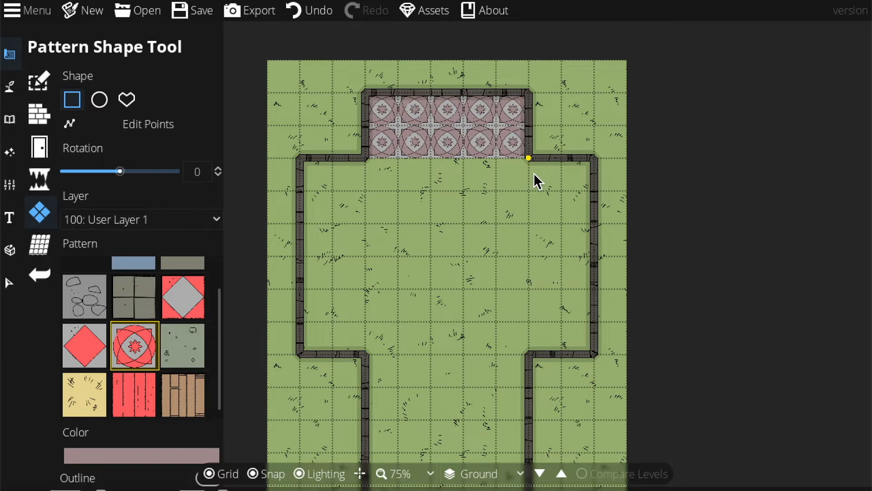
pyautogui.hotkey('ctrl', 'z')
pyautogui.moveTo(301, 160); pyautogui.dragTo(366, 352)
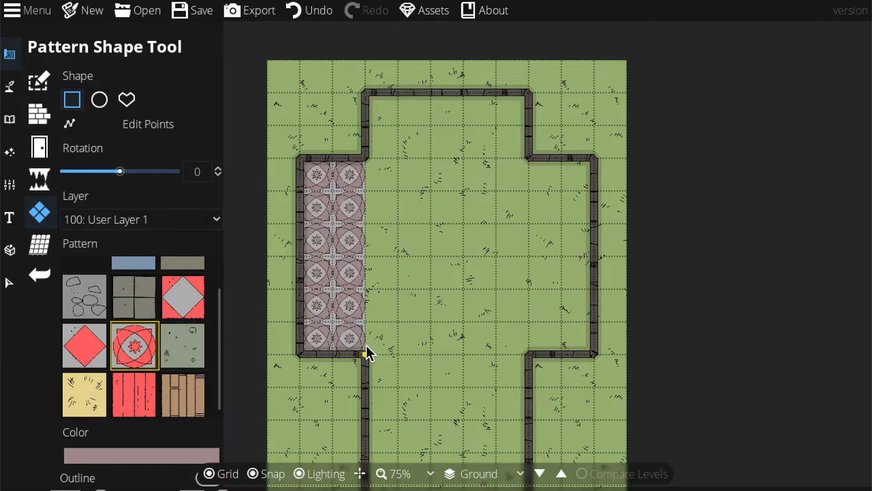
pyautogui.moveTo(530, 356); pyautogui.dragTo(585, 154)
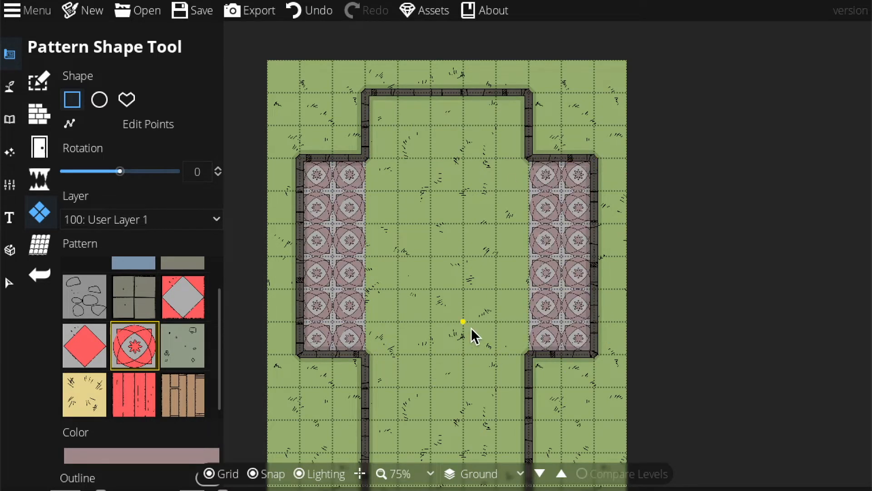
# Step: Lay a one-tile-wide column of the rosette pattern along each side wall of the lower hall
pyautogui.moveTo(469, 342); pyautogui.dragTo(474, 190)
pyautogui.click(170, 359)
pyautogui.click(125, 347)
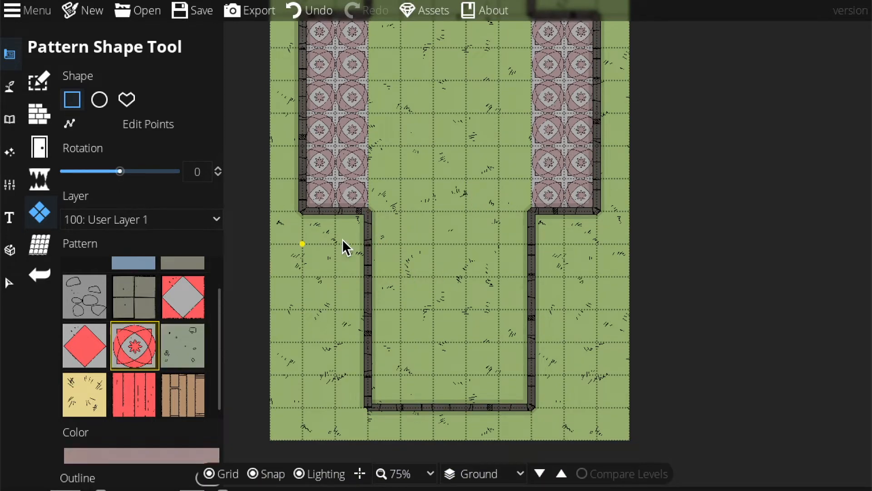
pyautogui.moveTo(367, 211)
pyautogui.mouseDown()
pyautogui.moveTo(431, 357)
pyautogui.moveTo(424, 407)
pyautogui.moveTo(400, 404)
pyautogui.mouseUp()
pyautogui.moveTo(493, 399); pyautogui.dragTo(533, 211)
# Step: Border the top alcove with one-tile-wide rosette strips along its left, right and top walls
pyautogui.scroll(5, 538, 359)
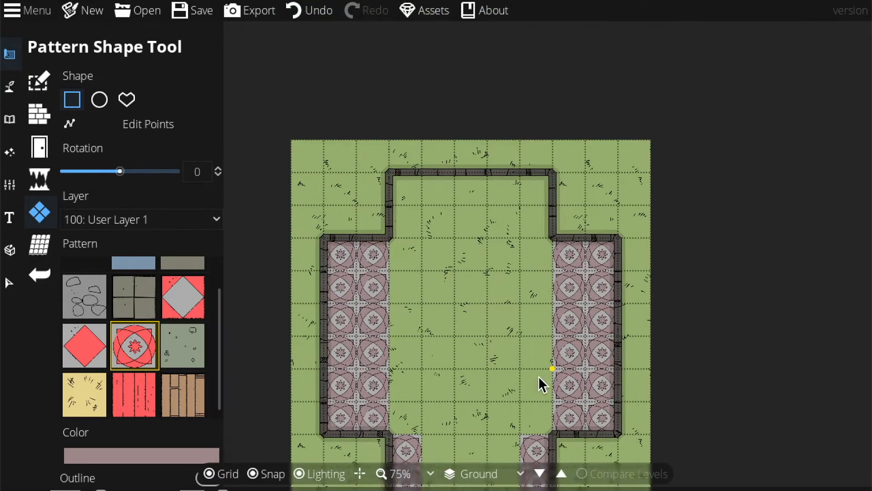
pyautogui.moveTo(394, 249); pyautogui.dragTo(421, 195)
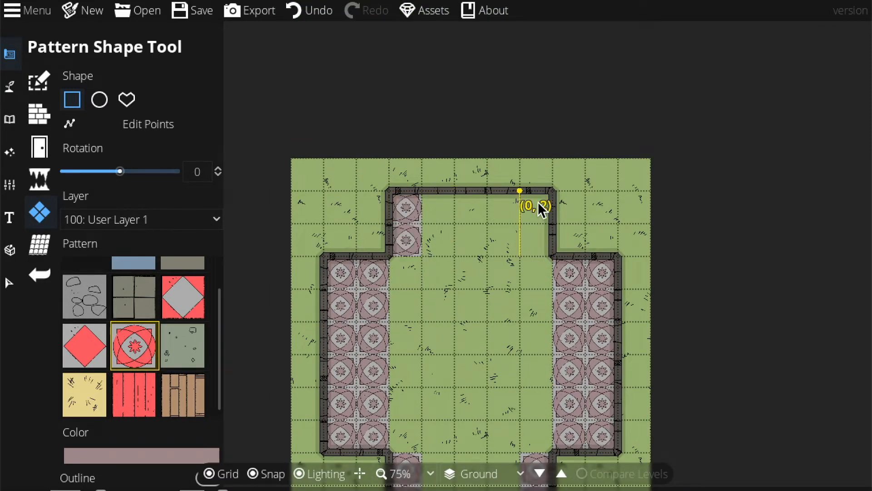
pyautogui.moveTo(538, 202); pyautogui.dragTo(551, 193)
pyautogui.moveTo(422, 223)
pyautogui.mouseDown()
pyautogui.moveTo(529, 209)
pyautogui.moveTo(523, 194)
pyautogui.mouseUp()
pyautogui.moveTo(536, 281); pyautogui.dragTo(549, 222)
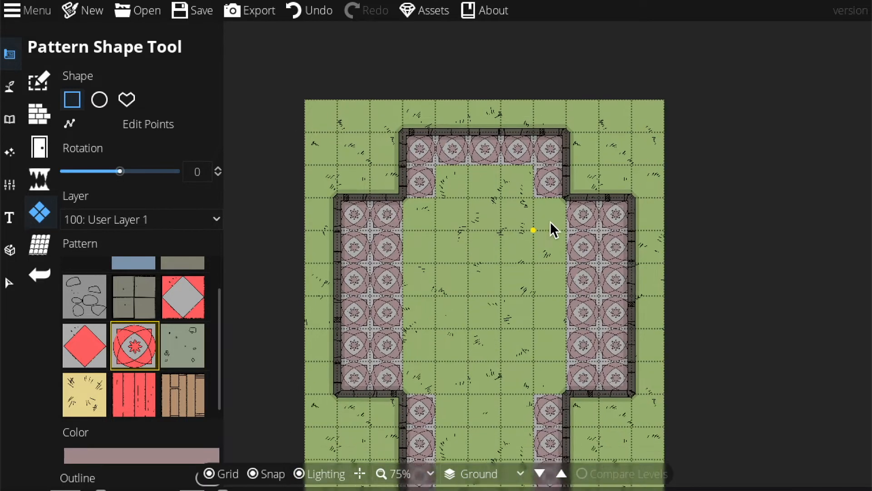
# Step: Add the rosette pattern along the lower hall's bottom wall and on the four inner corner tiles of the wide room
pyautogui.scroll(-5, 552, 182)
pyautogui.moveTo(528, 434); pyautogui.dragTo(541, 439)
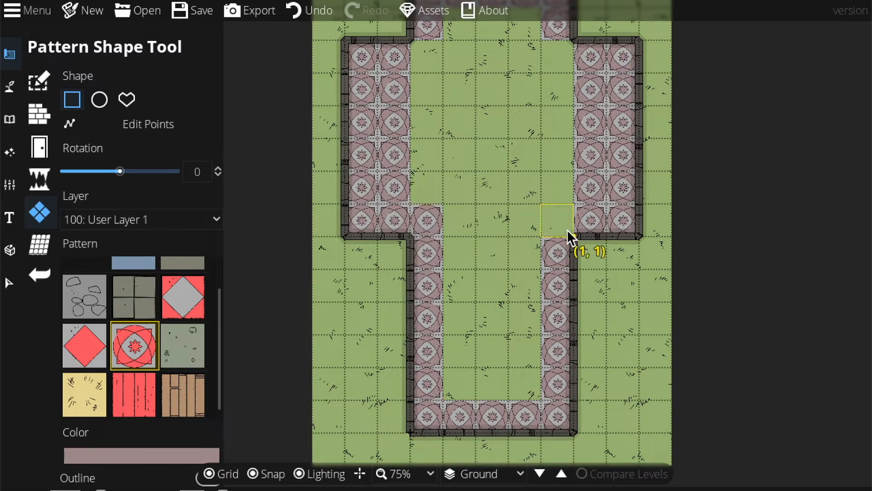
pyautogui.moveTo(413, 42); pyautogui.dragTo(443, 74)
pyautogui.moveTo(517, 135); pyautogui.dragTo(498, 168)
pyautogui.click(190, 350)
pyautogui.moveTo(434, 301); pyautogui.dragTo(511, 423)
pyautogui.click(82, 296)
pyautogui.hotkey('ctrl', 'z')
pyautogui.moveTo(425, 207); pyautogui.dragTo(518, 288)
pyautogui.hotkey('ctrl', 'z')
pyautogui.click(85, 346)
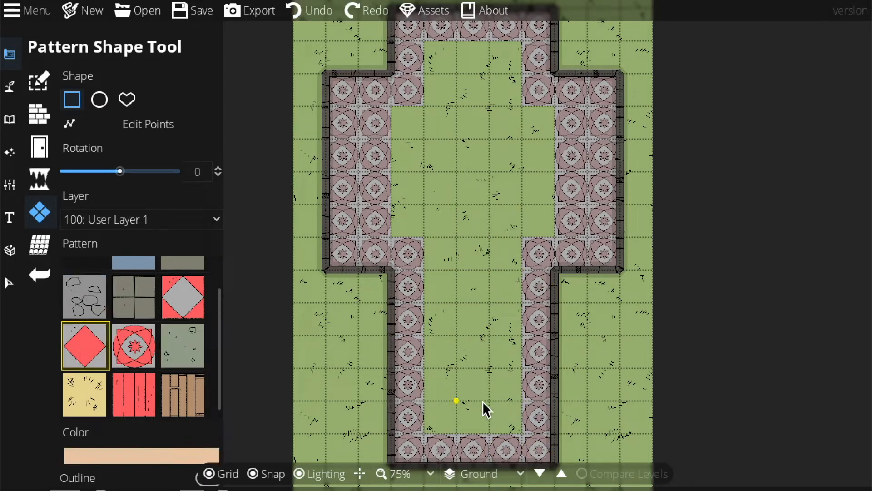
pyautogui.moveTo(509, 396); pyautogui.dragTo(449, 214)
pyautogui.hotkey('ctrl', 'z')
pyautogui.click(183, 346)
pyautogui.scroll(1, 189, 334)
pyautogui.click(183, 282)
pyautogui.moveTo(518, 429); pyautogui.dragTo(473, 280)
pyautogui.hotkey('ctrl', 'z')
# Step: Fill the remaining central floor, from the lower hall up to the top alcove, with the grey-green rubble-speckled pattern
pyautogui.click(191, 375)
pyautogui.scroll(-1, 186, 364)
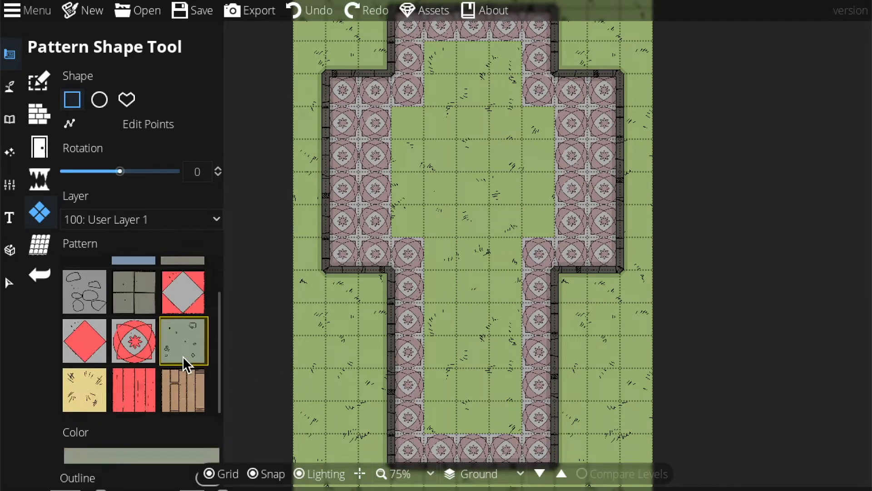
pyautogui.moveTo(521, 431)
pyautogui.mouseDown()
pyautogui.moveTo(426, 271)
pyautogui.moveTo(425, 241)
pyautogui.mouseUp()
pyautogui.moveTo(412, 110)
pyautogui.mouseDown()
pyautogui.moveTo(432, 255)
pyautogui.moveTo(578, 355)
pyautogui.moveTo(576, 383)
pyautogui.mouseUp()
pyautogui.moveTo(445, 186); pyautogui.dragTo(545, 255)
pyautogui.moveTo(525, 390); pyautogui.dragTo(553, 263)
# Step: Place three adjacent open doorframe portals across the middle of the lower hall's bottom wall
pyautogui.click(394, 473)
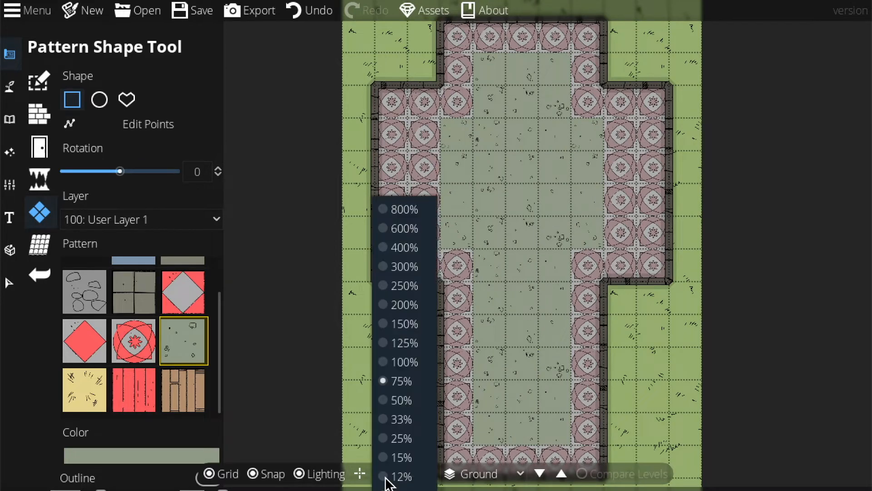
pyautogui.click(395, 402)
pyautogui.click(399, 473)
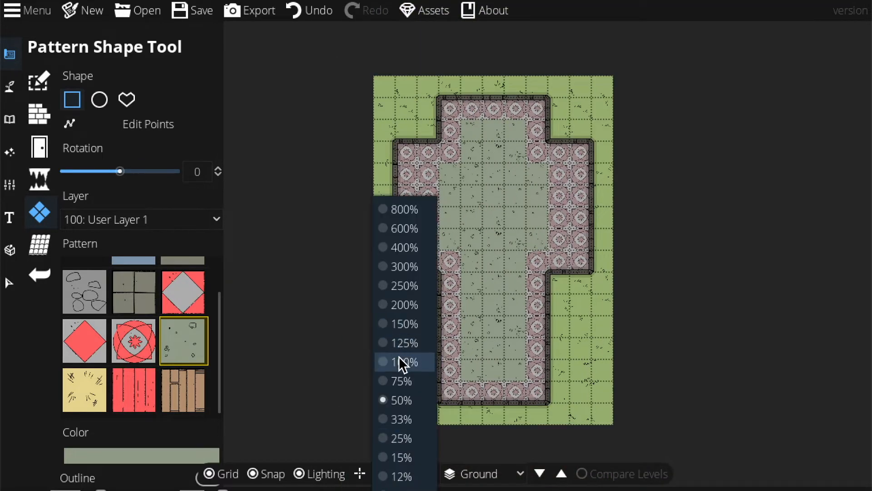
pyautogui.click(400, 343)
pyautogui.moveTo(458, 307); pyautogui.dragTo(442, 87)
pyautogui.moveTo(502, 323); pyautogui.dragTo(375, 279)
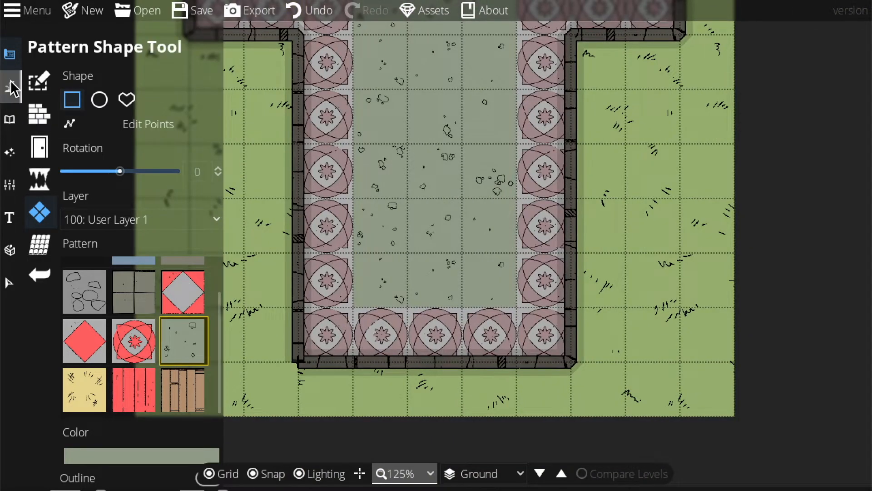
pyautogui.click(17, 122)
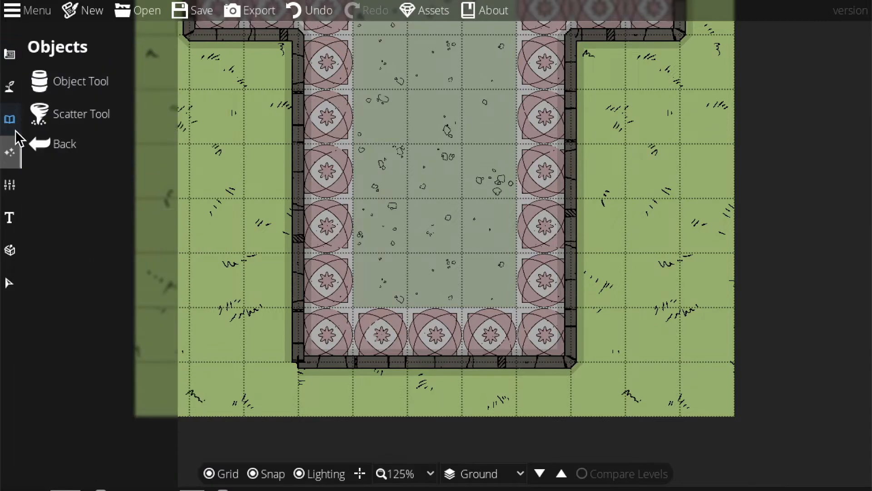
pyautogui.click(16, 59)
pyautogui.click(92, 148)
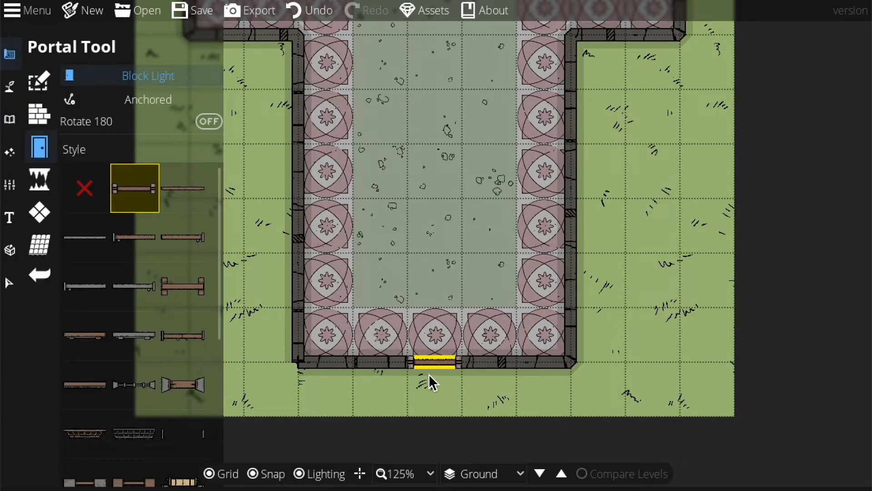
pyautogui.scroll(-3, 167, 383)
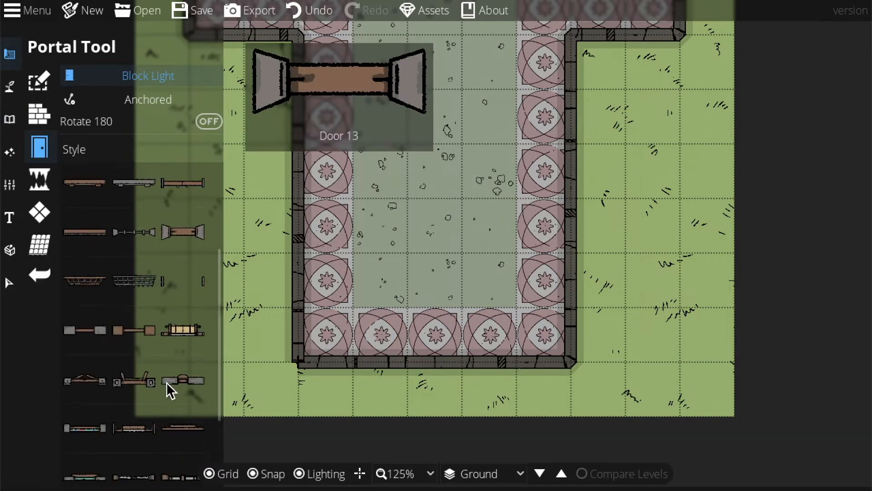
pyautogui.click(184, 280)
pyautogui.click(386, 372)
pyautogui.click(446, 372)
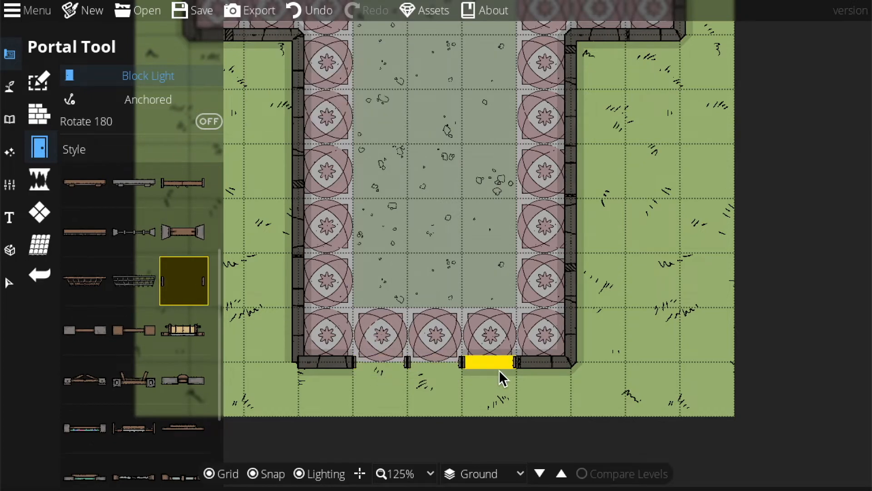
pyautogui.click(499, 370)
# Step: Find "altar" in the object library, choose Altar 05 at scale 1.5 and turn grid snapping off
pyautogui.moveTo(525, 417); pyautogui.dragTo(526, 396)
pyautogui.moveTo(505, 227); pyautogui.dragTo(528, 345)
pyautogui.moveTo(511, 260); pyautogui.dragTo(508, 359)
pyautogui.moveTo(519, 218)
pyautogui.mouseDown()
pyautogui.moveTo(498, 366)
pyautogui.moveTo(490, 320)
pyautogui.moveTo(492, 329)
pyautogui.mouseUp()
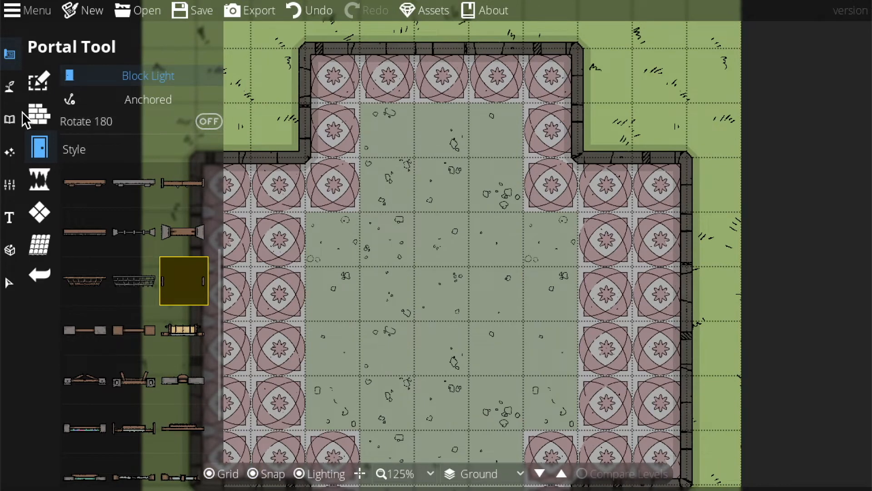
pyautogui.click(9, 119)
pyautogui.click(100, 89)
pyautogui.click(792, 87)
pyautogui.write('altar')
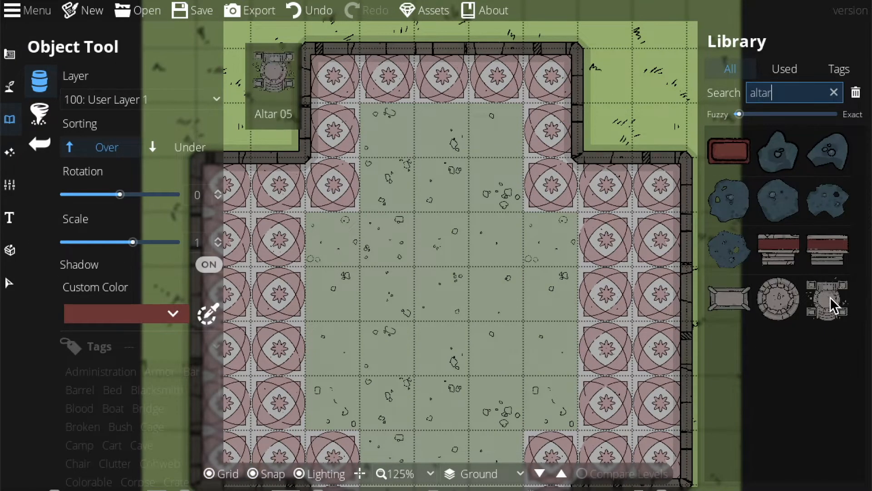
pyautogui.click(842, 314)
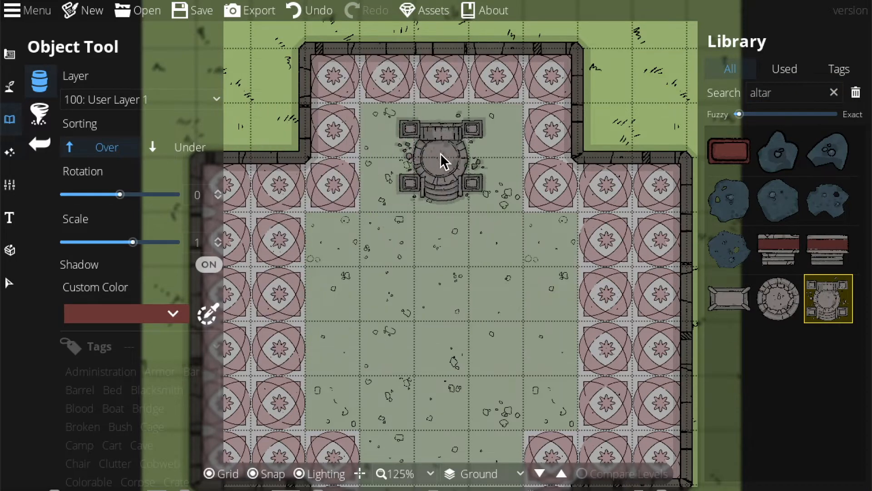
pyautogui.click(196, 243)
pyautogui.write('1.5')
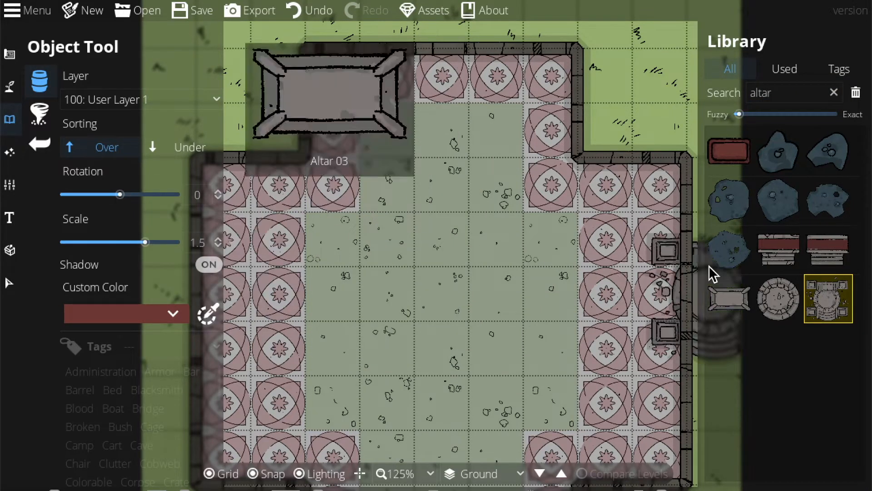
pyautogui.click(779, 298)
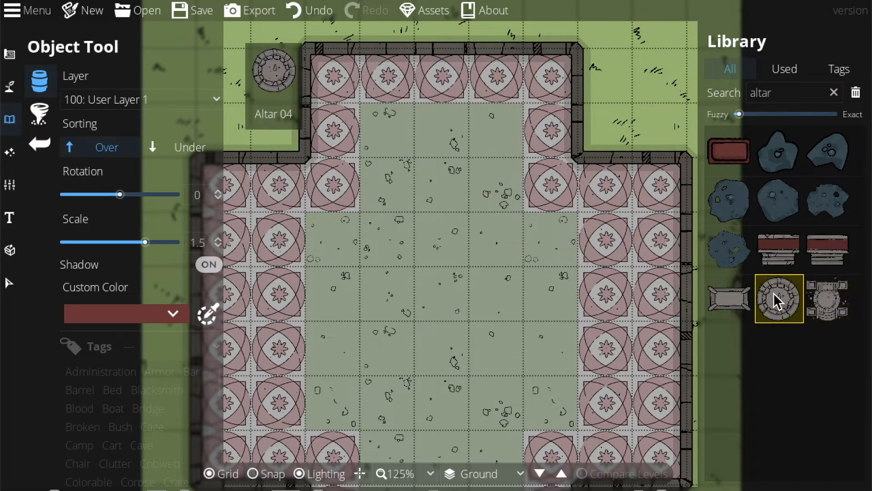
pyautogui.click(824, 318)
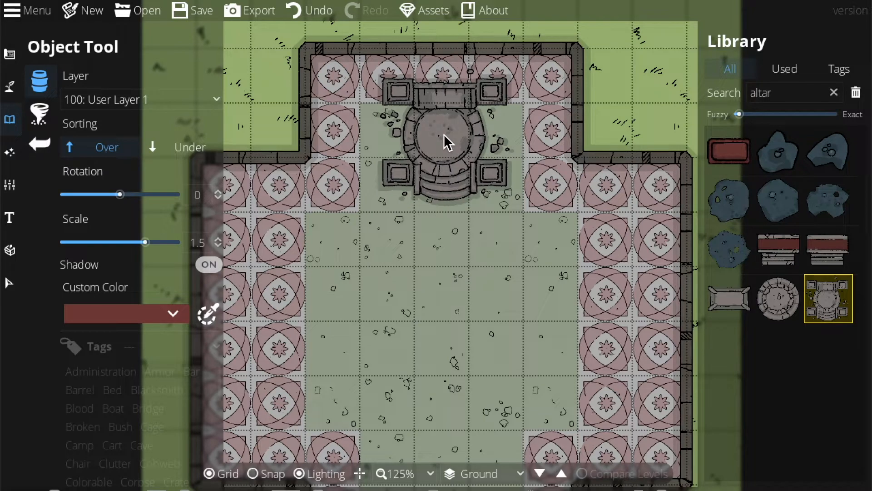
# Step: Try the altar at scales 2 and 1.7 over the top alcove
pyautogui.doubleClick(203, 238)
pyautogui.write('2')
pyautogui.press('Return')
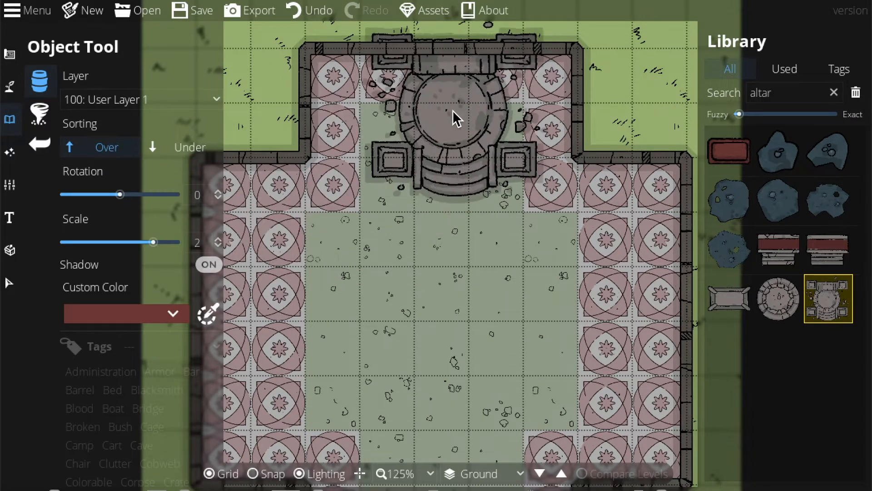
pyautogui.doubleClick(197, 243)
pyautogui.write('1.7')
pyautogui.press('Return')
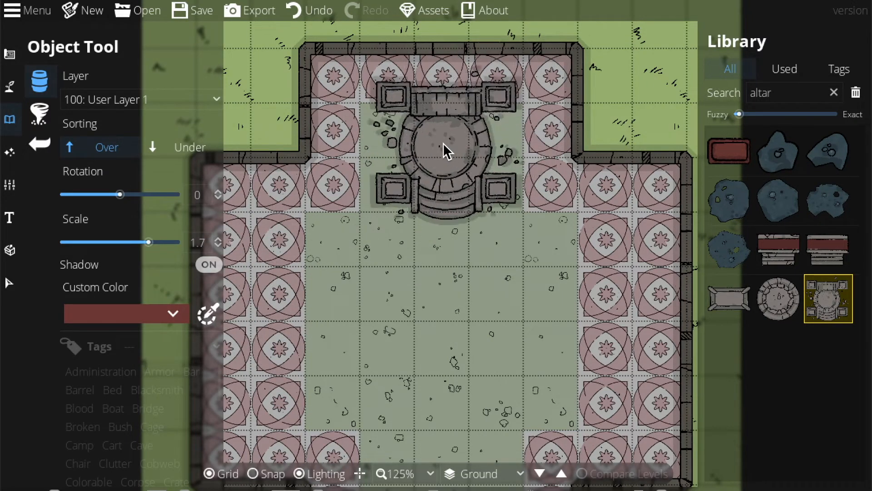
# Step: Place the altar at scale 1.5, centred in the top alcove
pyautogui.doubleClick(196, 241)
pyautogui.write('1.5')
pyautogui.press('Return')
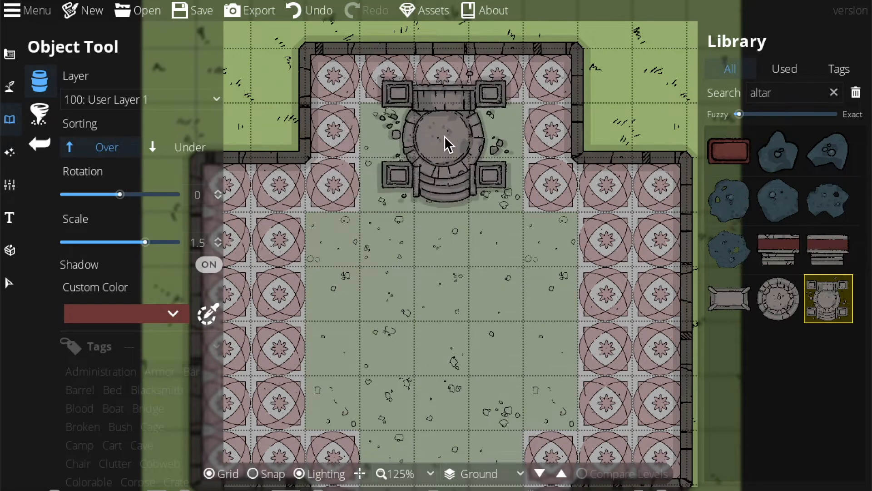
pyautogui.click(444, 130)
# Step: Find "carpet" in the object library and choose the narrow rectangular carpet at scale 1
pyautogui.moveTo(477, 223); pyautogui.dragTo(459, 164)
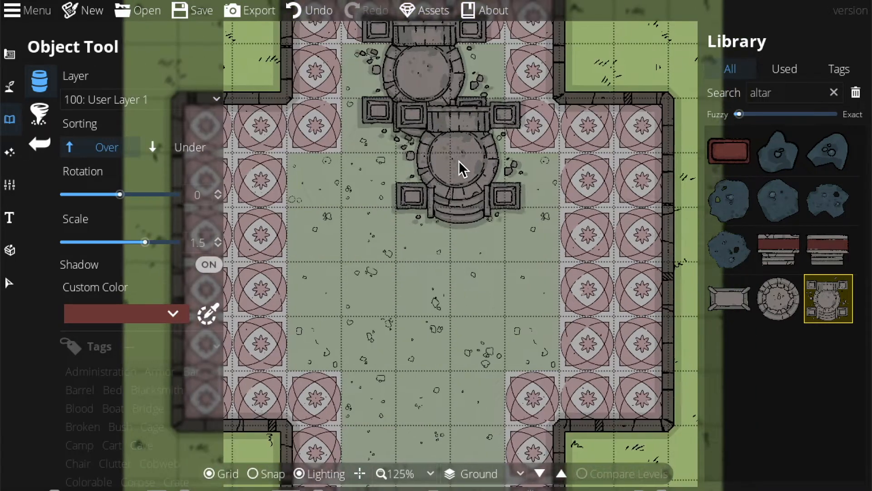
pyautogui.moveTo(806, 91); pyautogui.dragTo(628, 90)
pyautogui.write('carpet')
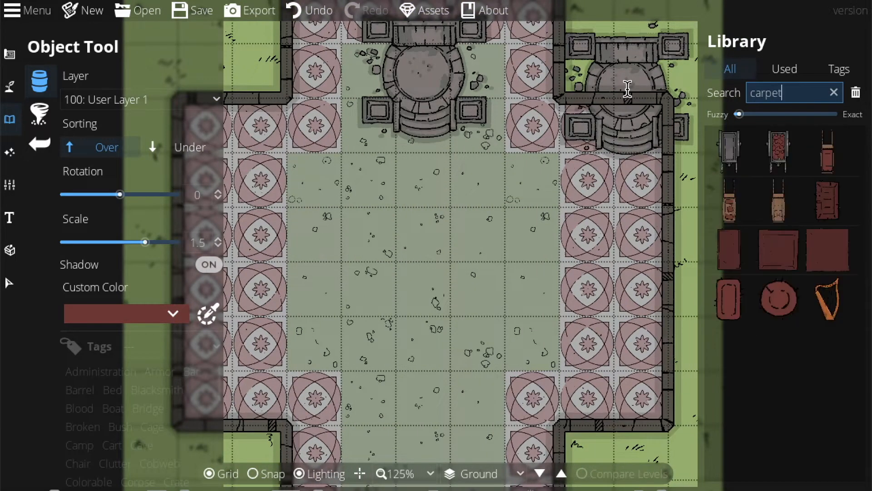
pyautogui.doubleClick(197, 241)
pyautogui.write('1')
pyautogui.press('Return')
pyautogui.click(727, 253)
pyautogui.moveTo(405, 399); pyautogui.dragTo(404, 193)
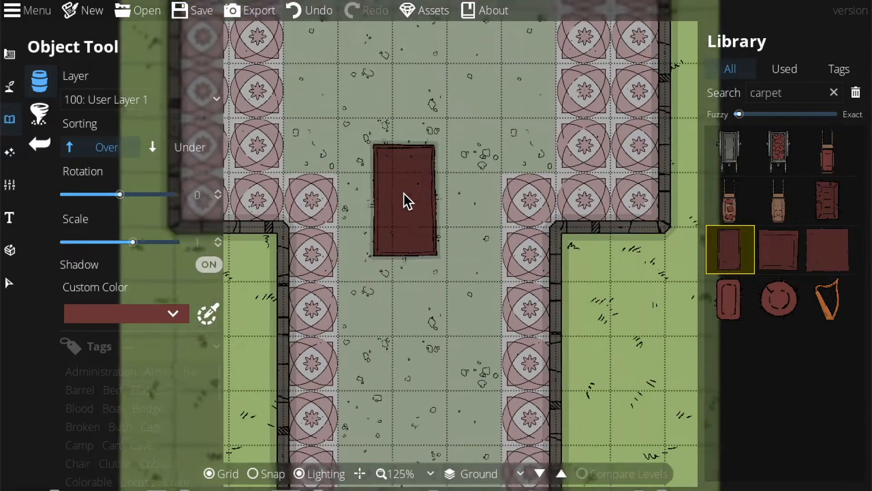
# Step: Set the carpet's custom colour to the muted pink sampled from the rosette floor tiles
pyautogui.click(180, 315)
pyautogui.click(210, 315)
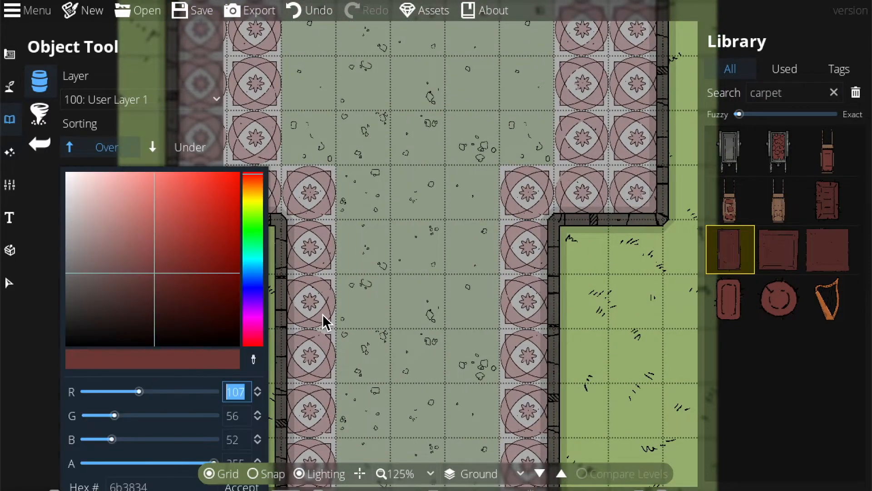
pyautogui.click(254, 359)
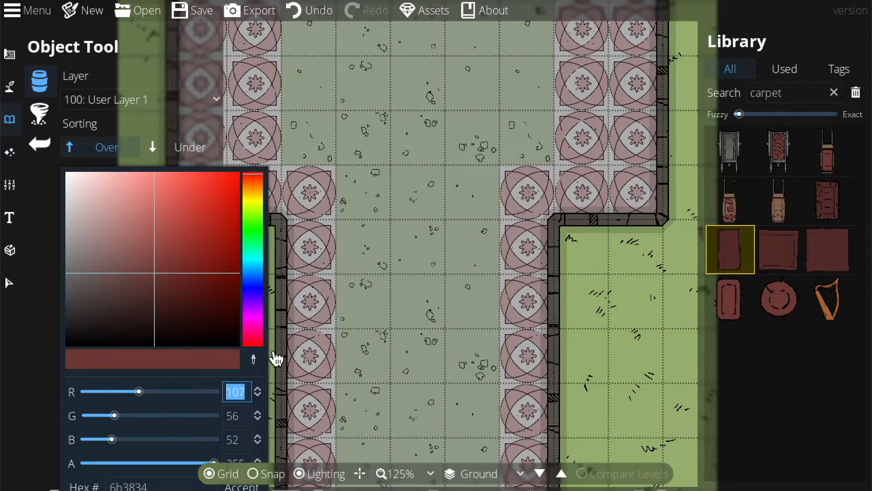
pyautogui.click(326, 321)
pyautogui.click(237, 487)
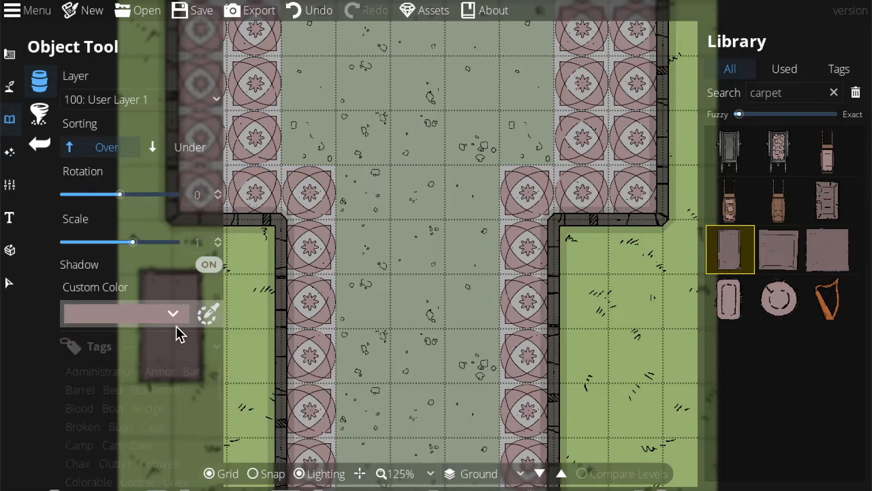
# Step: Lay five carpet pieces end to end down the hall's centre, from the entrance row up to the altar
pyautogui.moveTo(423, 398); pyautogui.dragTo(425, 267)
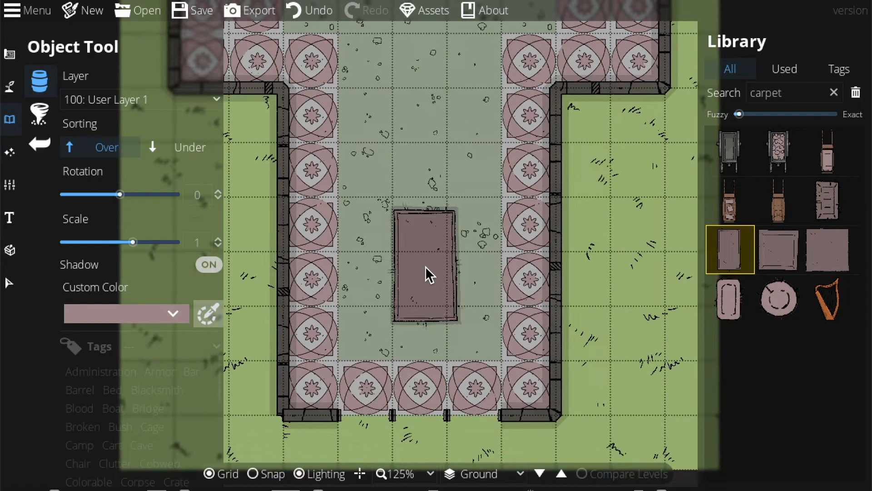
pyautogui.click(421, 307)
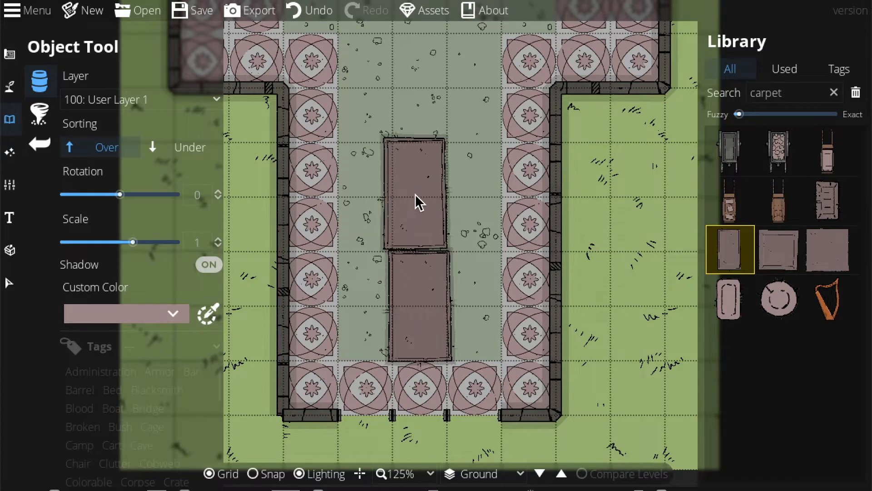
pyautogui.click(419, 196)
pyautogui.moveTo(420, 140); pyautogui.dragTo(434, 318)
pyautogui.moveTo(427, 145); pyautogui.dragTo(435, 187)
pyautogui.click(437, 306)
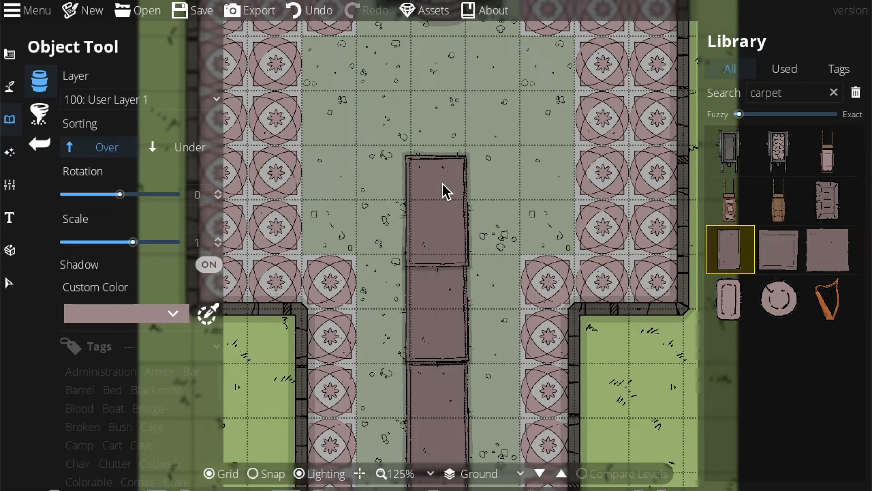
pyautogui.click(437, 200)
pyautogui.moveTo(435, 105); pyautogui.dragTo(428, 299)
pyautogui.click(423, 320)
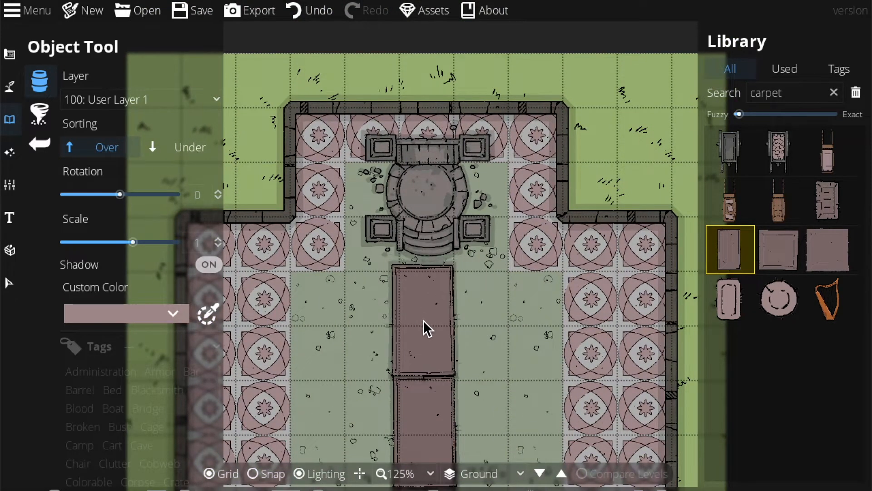
# Step: Place another carpet piece sorted under the altar's front steps, and shift the altar slightly left to line up with it
pyautogui.click(190, 148)
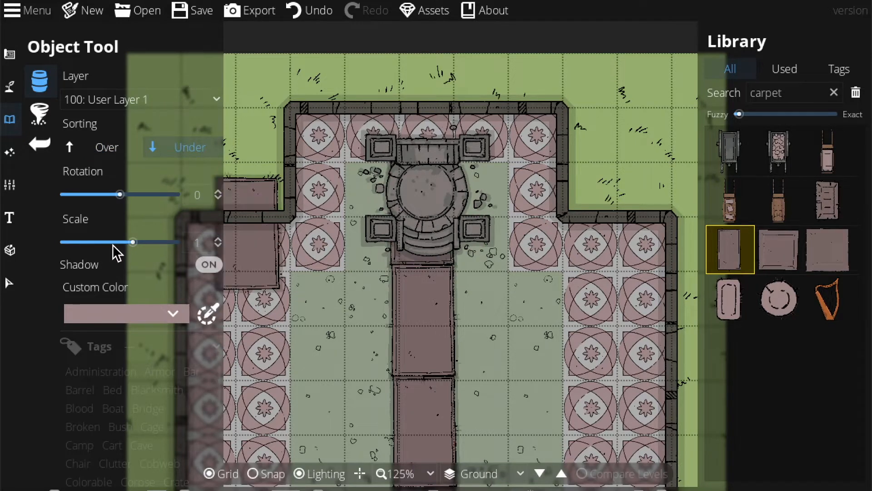
pyautogui.press('Escape')
pyautogui.click(413, 209)
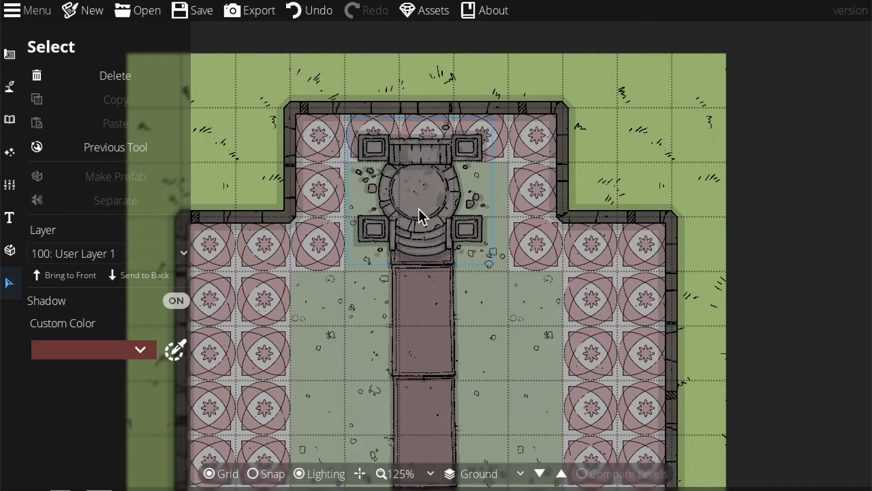
pyautogui.click(475, 340)
# Step: Delete the five carpet pieces along the hall's centre, leaving the piece beneath the altar
pyautogui.click(405, 473)
pyautogui.click(402, 361)
pyautogui.click(422, 474)
pyautogui.click(416, 381)
pyautogui.moveTo(433, 409); pyautogui.dragTo(436, 286)
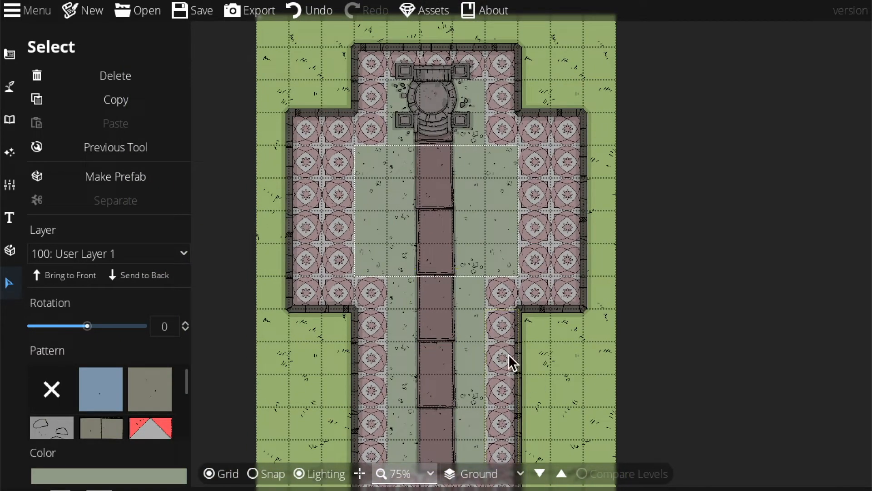
pyautogui.click(587, 334)
pyautogui.click(435, 433)
pyautogui.press('Delete')
pyautogui.click(435, 362)
pyautogui.press('Delete')
pyautogui.click(435, 305)
pyautogui.press('Delete')
pyautogui.click(435, 245)
pyautogui.press('Delete')
pyautogui.click(433, 186)
pyautogui.press('Delete')
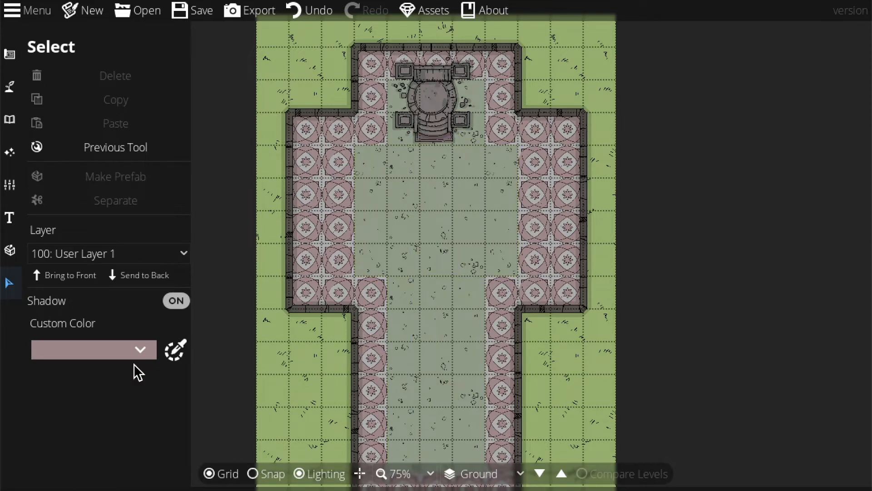
# Step: Draw a one-tile-wide plain pattern strip in colour 9e8787, sampled from the rosette tiles, from the entrance border up to the altar
pyautogui.click(10, 54)
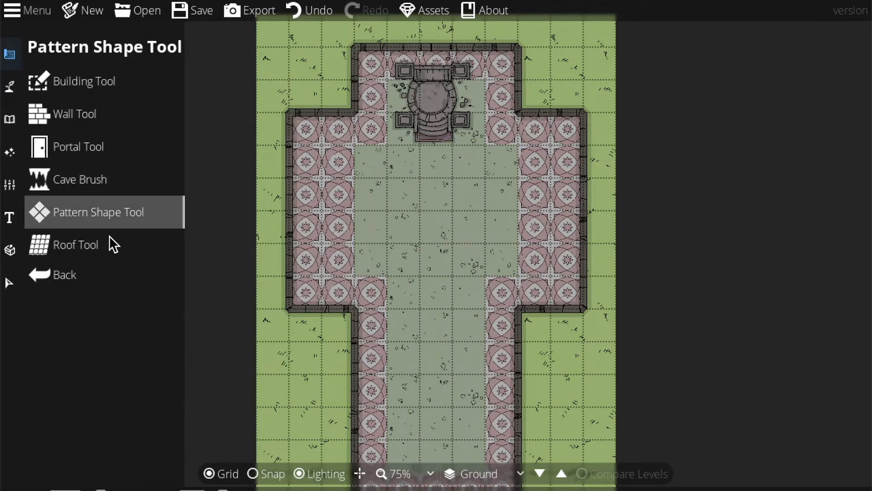
pyautogui.click(90, 212)
pyautogui.scroll(1, 135, 305)
pyautogui.click(133, 282)
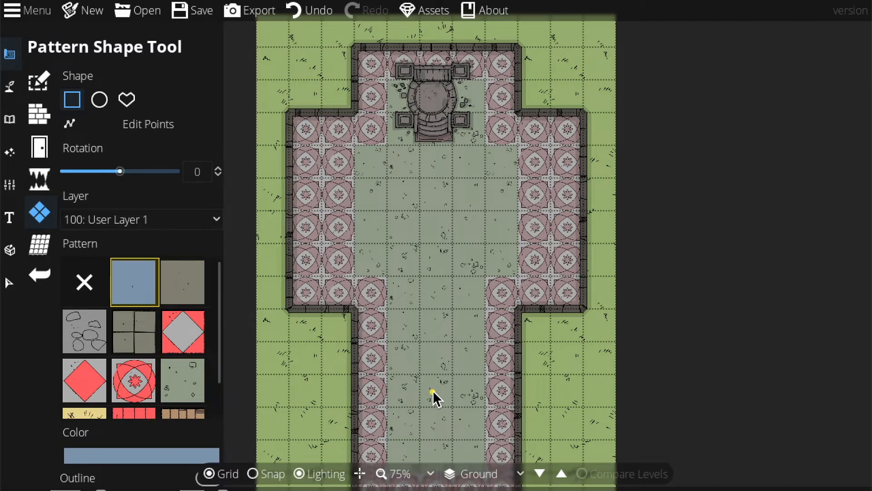
pyautogui.moveTo(445, 367); pyautogui.dragTo(443, 258)
pyautogui.click(176, 455)
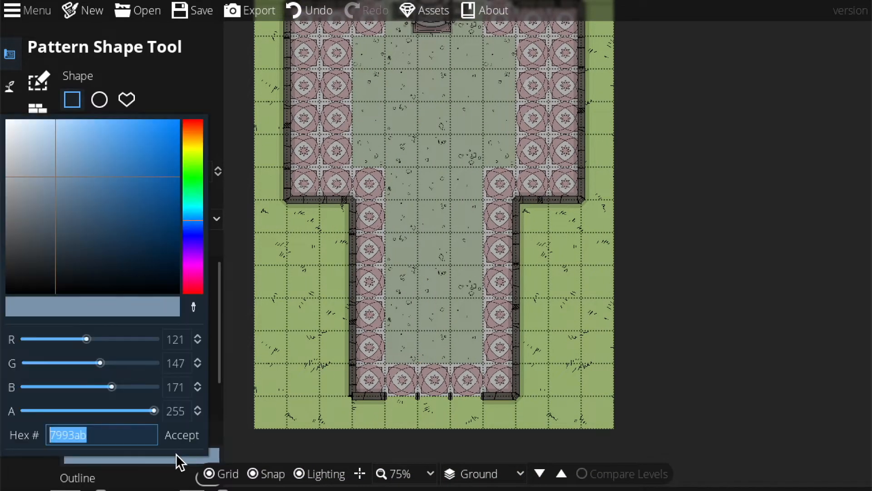
pyautogui.click(193, 308)
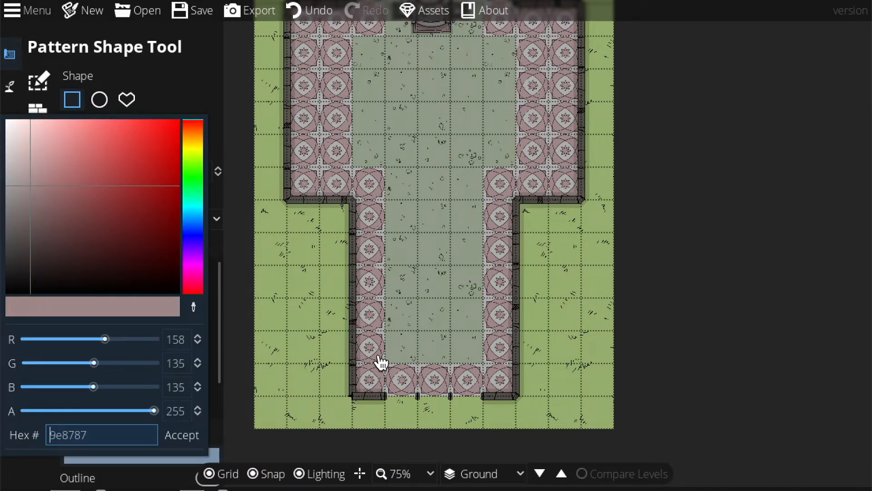
pyautogui.click(178, 435)
pyautogui.moveTo(421, 364)
pyautogui.mouseDown()
pyautogui.moveTo(440, 343)
pyautogui.moveTo(449, 34)
pyautogui.mouseUp()
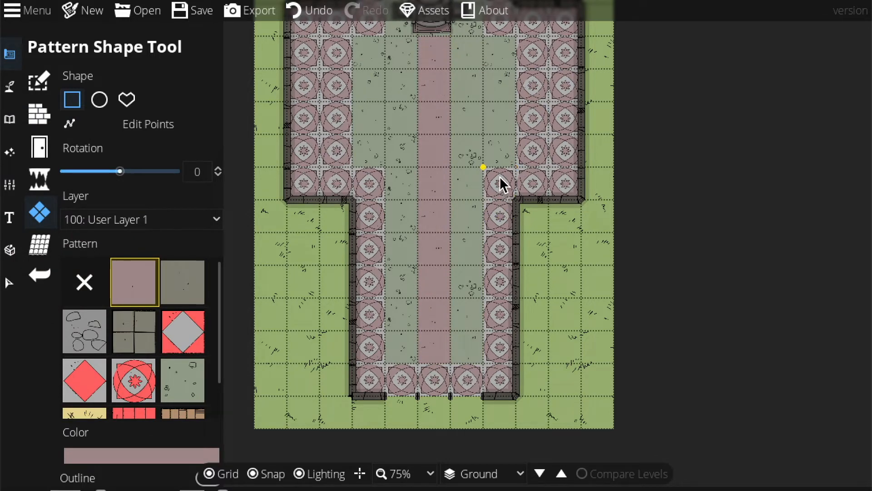
# Step: Zoom to 150%, turn off snapping, and shift the altar and the carpet piece beneath it slightly right to centre them on the pink strip
pyautogui.scroll(5, 475, 326)
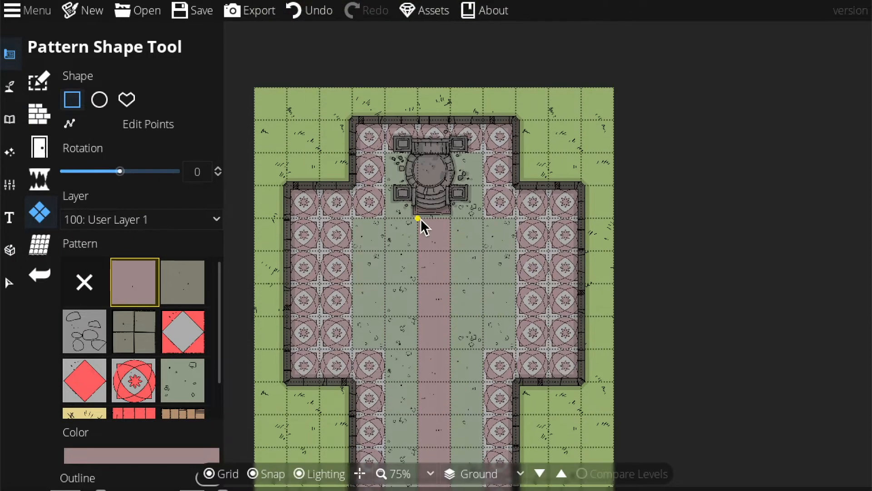
pyautogui.moveTo(446, 156); pyautogui.dragTo(419, 220)
pyautogui.click(429, 473)
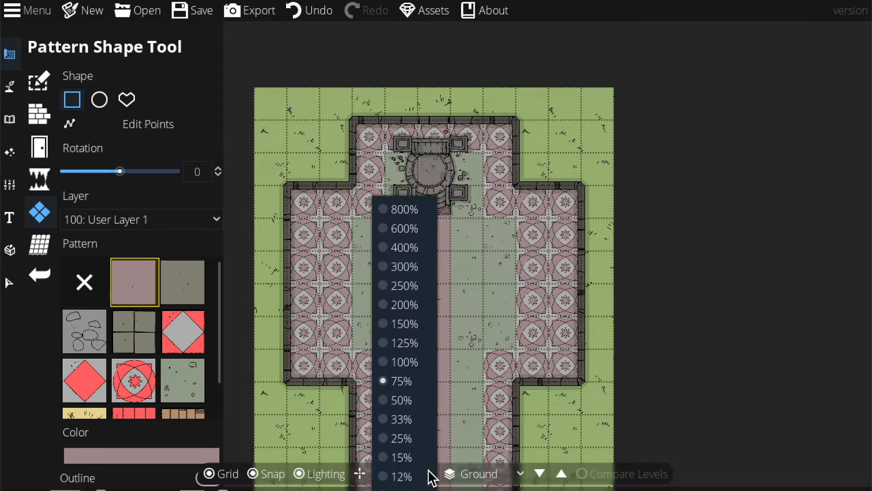
pyautogui.click(412, 323)
pyautogui.click(9, 284)
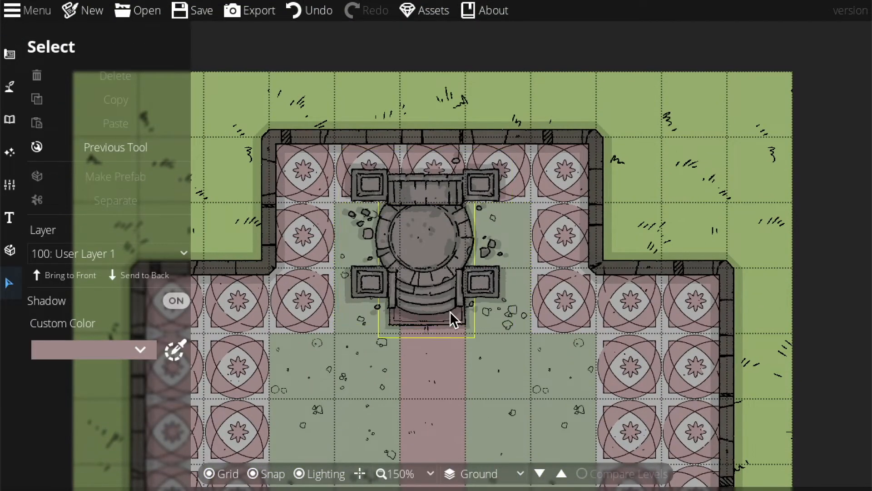
pyautogui.click(448, 311)
pyautogui.click(442, 374)
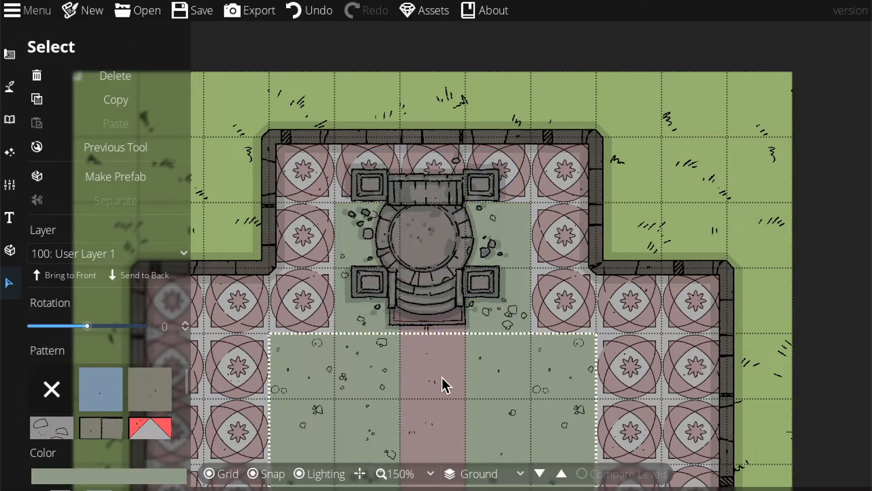
pyautogui.rightClick(441, 376)
pyautogui.moveTo(430, 315)
pyautogui.mouseDown()
pyautogui.moveTo(435, 324)
pyautogui.moveTo(437, 307)
pyautogui.moveTo(433, 324)
pyautogui.mouseUp()
pyautogui.press('s')
pyautogui.moveTo(433, 266); pyautogui.dragTo(437, 265)
pyautogui.rightClick(442, 265)
pyautogui.click(428, 318)
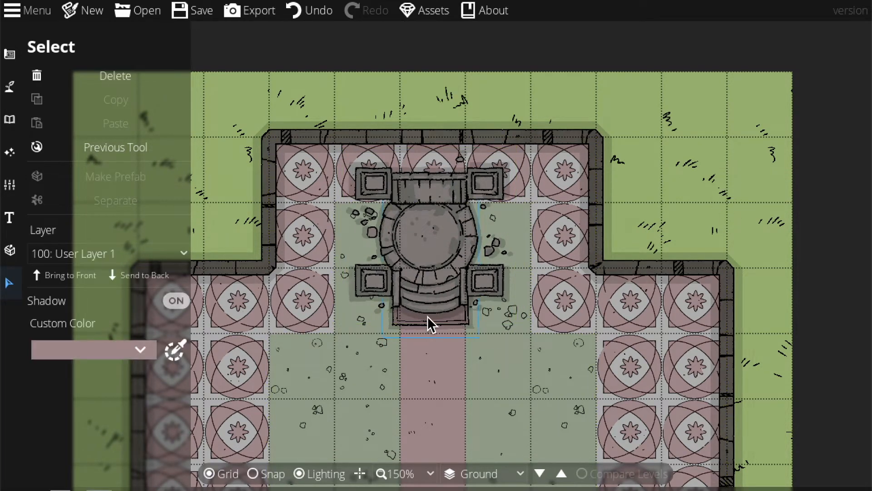
pyautogui.click(434, 262)
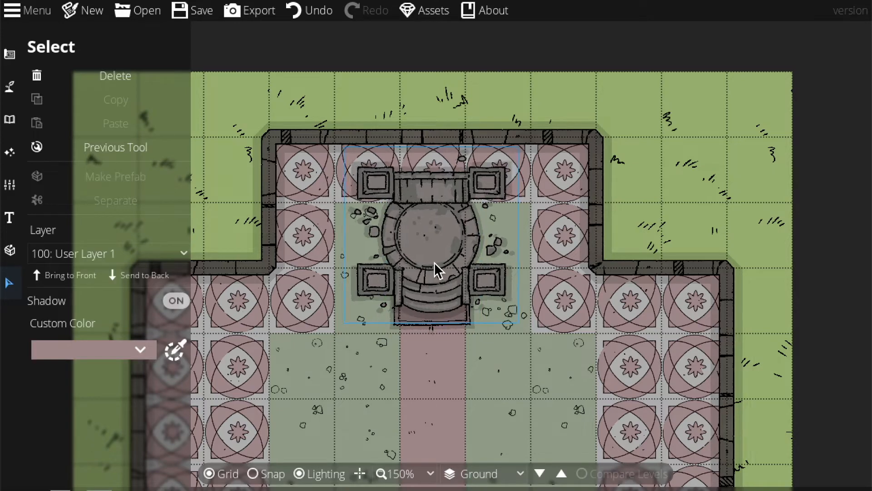
pyautogui.click(686, 211)
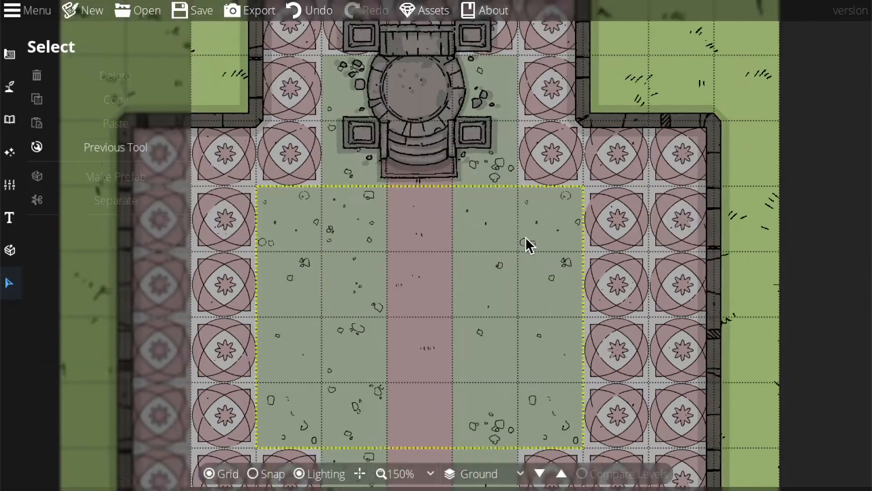
# Step: Search the object library for bench, choose the pink slatted bench with a back, and set its rotation to 180
pyautogui.moveTo(536, 346); pyautogui.dragTo(543, 208)
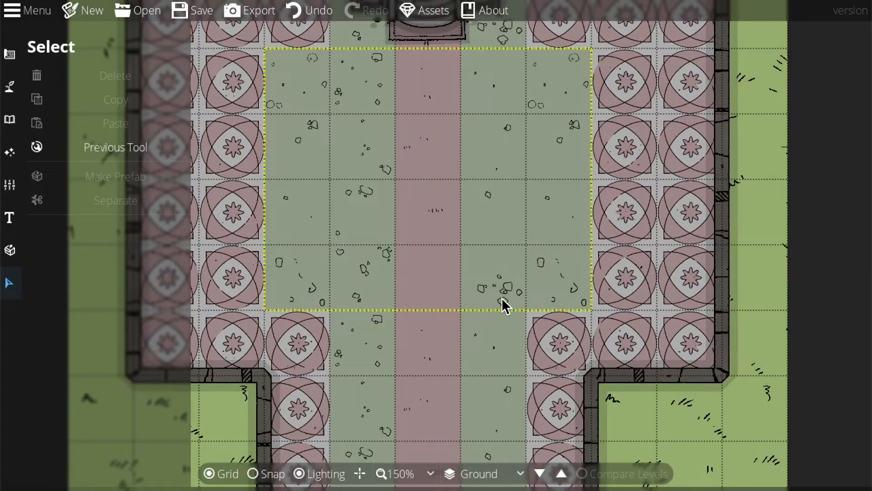
pyautogui.moveTo(501, 298); pyautogui.dragTo(521, 246)
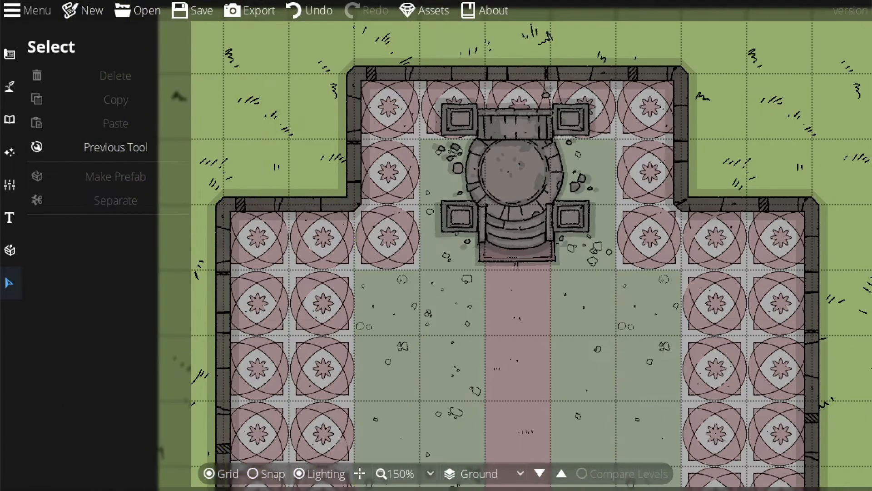
pyautogui.click(10, 120)
pyautogui.click(790, 96)
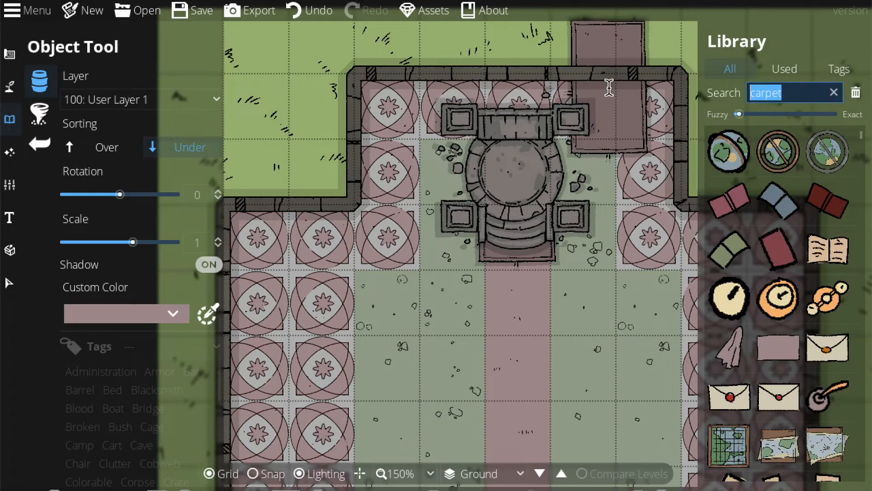
pyautogui.write('bench')
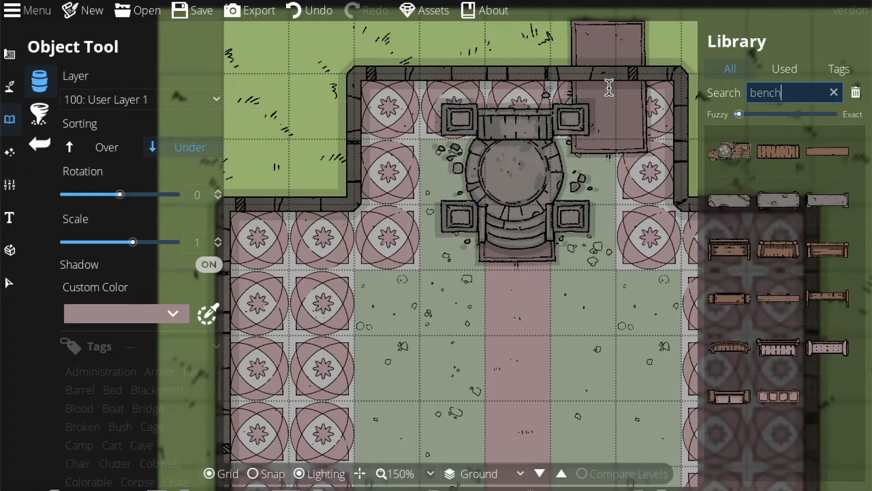
pyautogui.click(779, 349)
pyautogui.moveTo(457, 371); pyautogui.dragTo(465, 303)
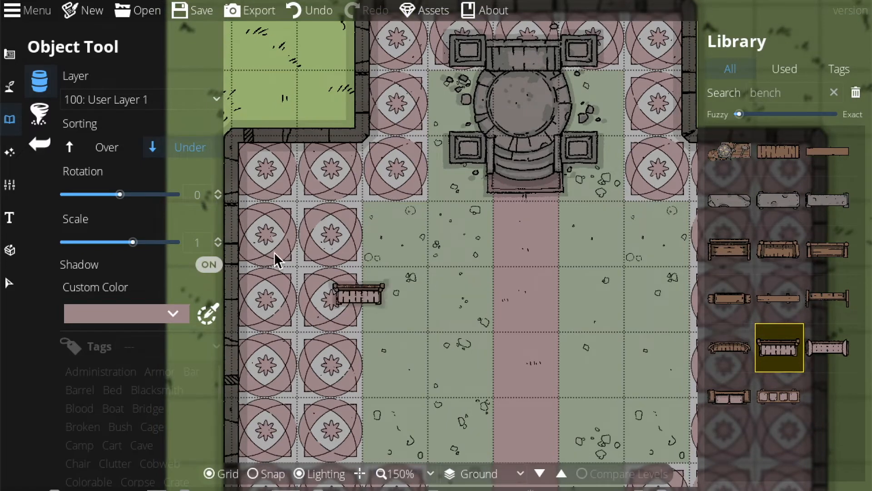
pyautogui.click(198, 193)
pyautogui.write('180')
pyautogui.press('Return')
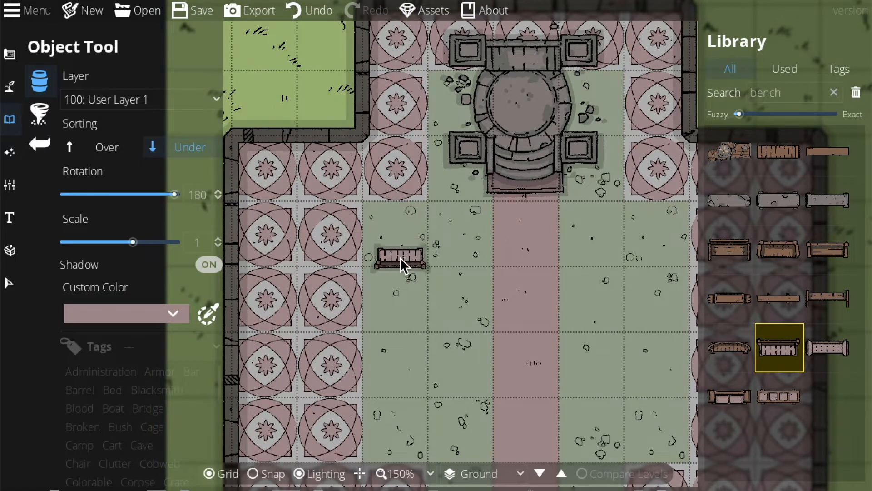
# Step: Place eight slatted benches in four rows of two on the green floor left of the carpet strip
pyautogui.click(397, 258)
pyautogui.click(463, 256)
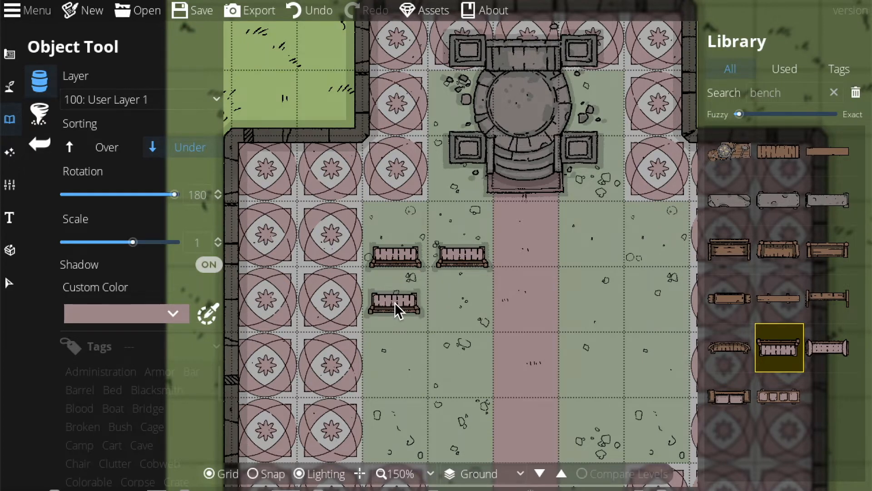
pyautogui.click(395, 302)
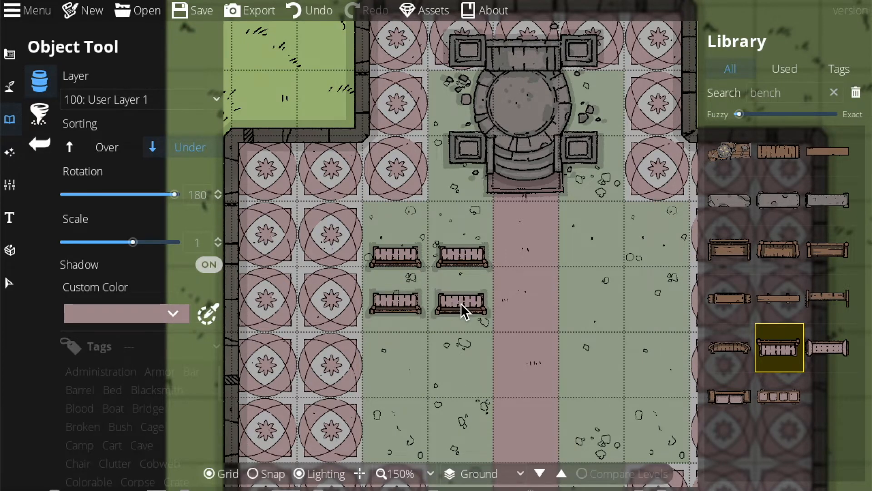
pyautogui.click(460, 304)
pyautogui.scroll(-2, 510, 375)
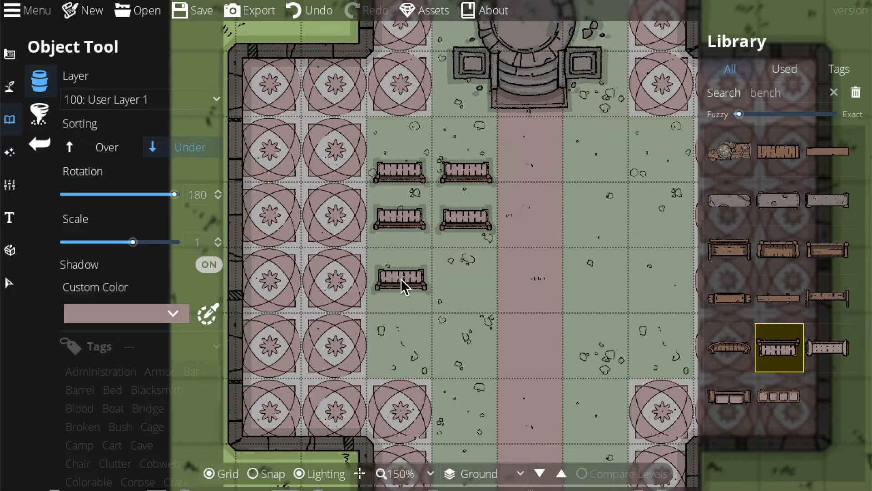
pyautogui.click(399, 279)
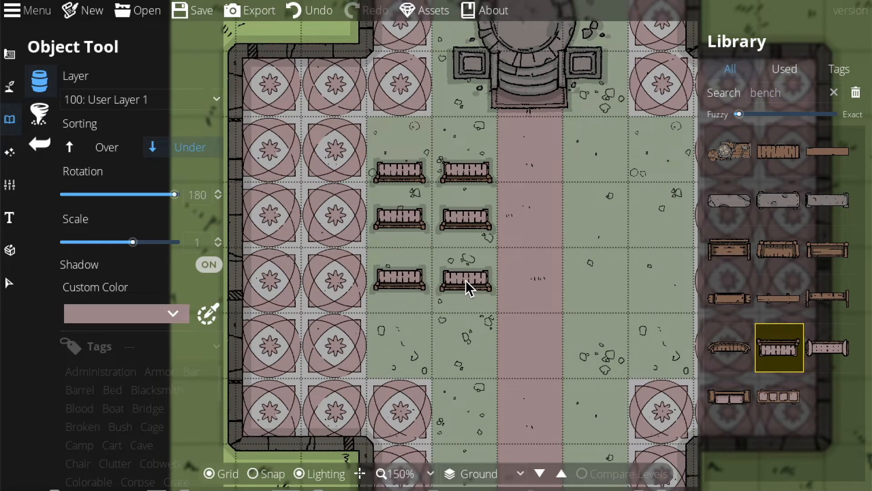
pyautogui.click(465, 279)
pyautogui.click(398, 342)
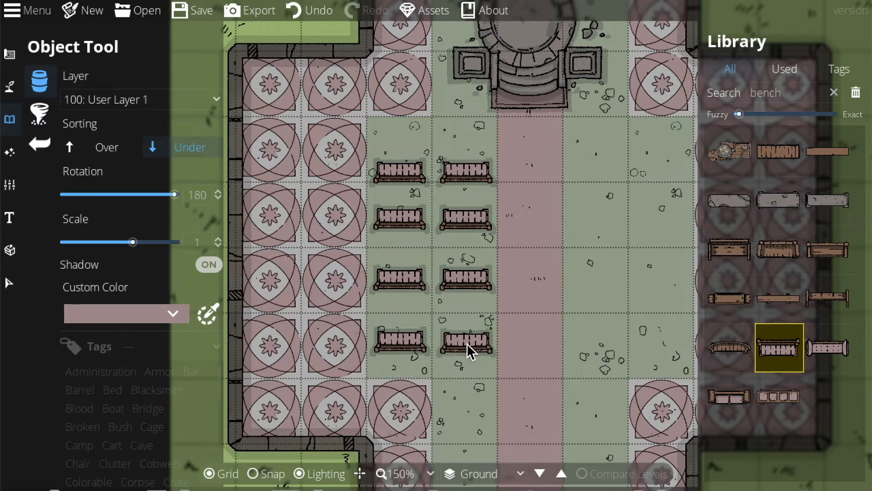
pyautogui.click(466, 341)
# Step: Place eight matching slatted benches in four rows of two on the green floor right of the carpet strip
pyautogui.moveTo(493, 332); pyautogui.dragTo(359, 369)
pyautogui.click(461, 208)
pyautogui.click(528, 208)
pyautogui.click(461, 252)
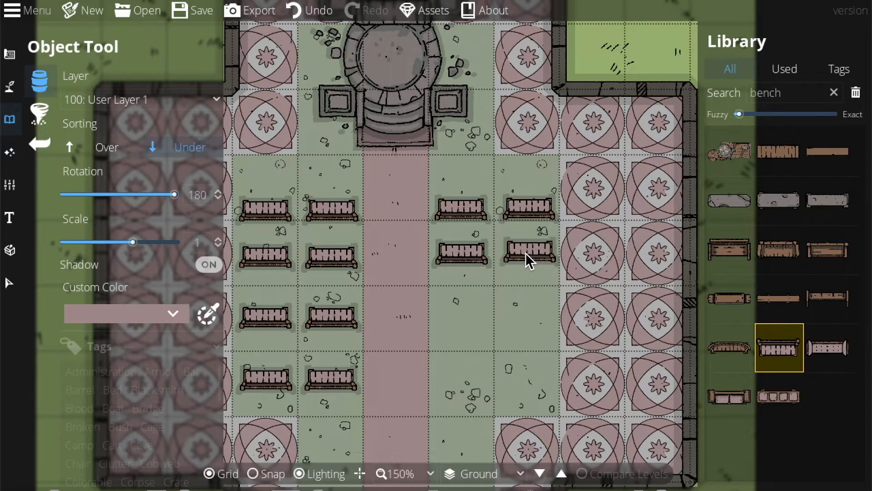
pyautogui.click(530, 252)
pyautogui.click(463, 317)
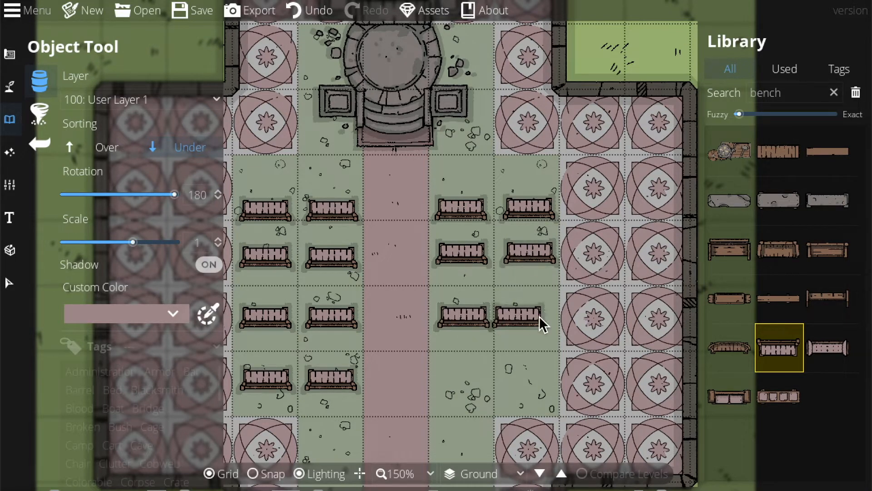
pyautogui.click(529, 316)
pyautogui.click(462, 383)
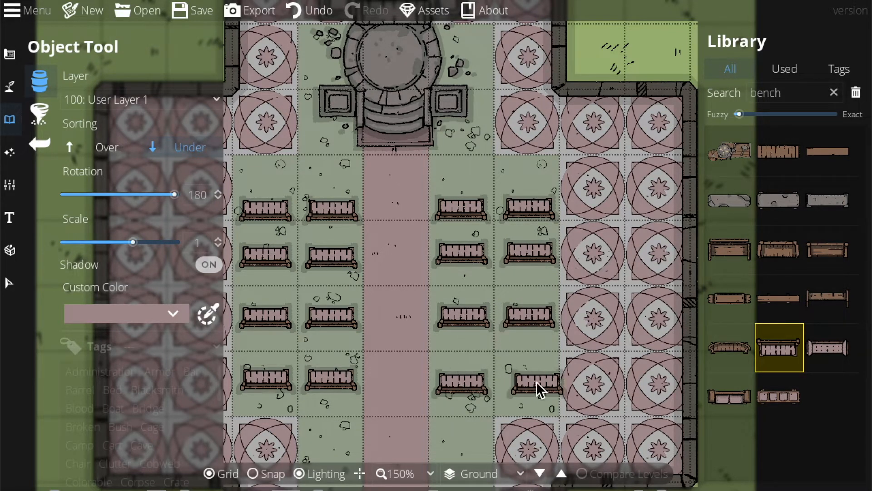
pyautogui.click(528, 383)
# Step: Choose the cushioned two-seat bench and place two pairs flanking the carpet strip, directly below the slatted bench rows
pyautogui.moveTo(439, 375); pyautogui.dragTo(438, 319)
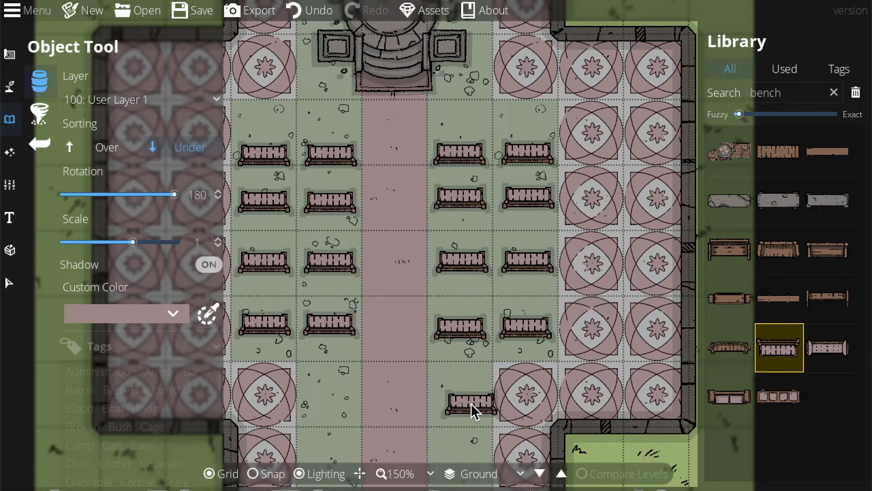
pyautogui.moveTo(465, 350); pyautogui.dragTo(472, 233)
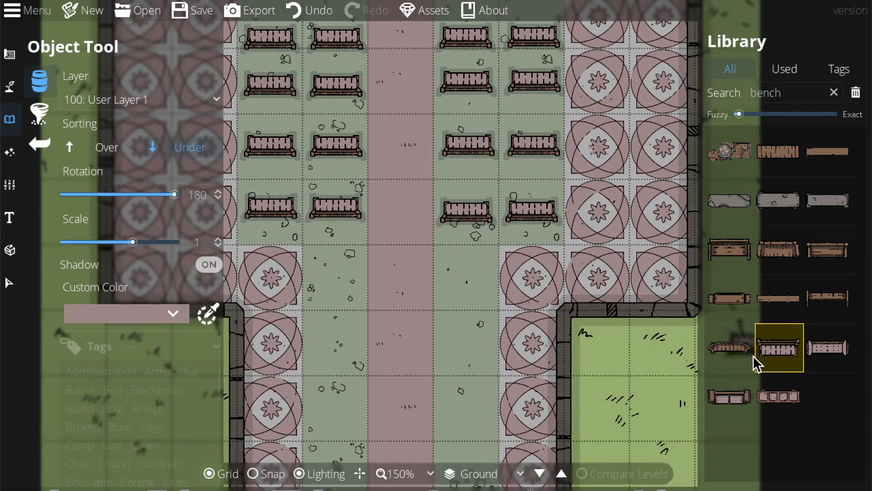
pyautogui.click(771, 257)
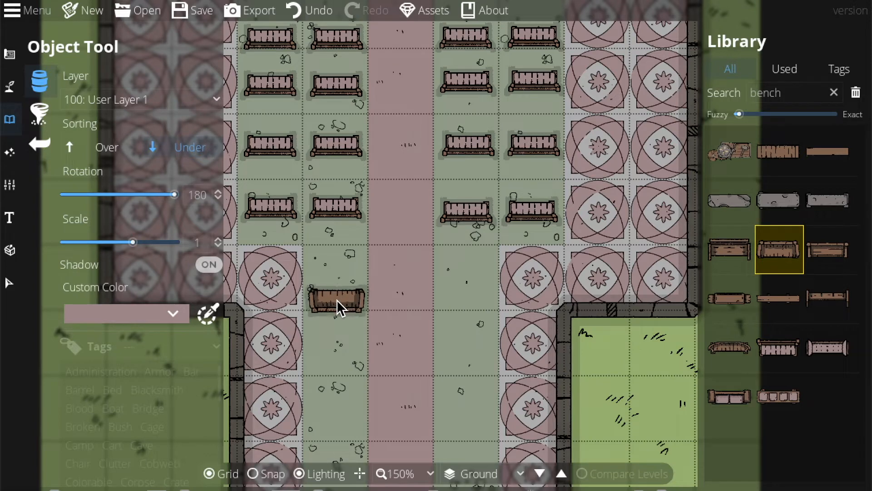
pyautogui.click(789, 369)
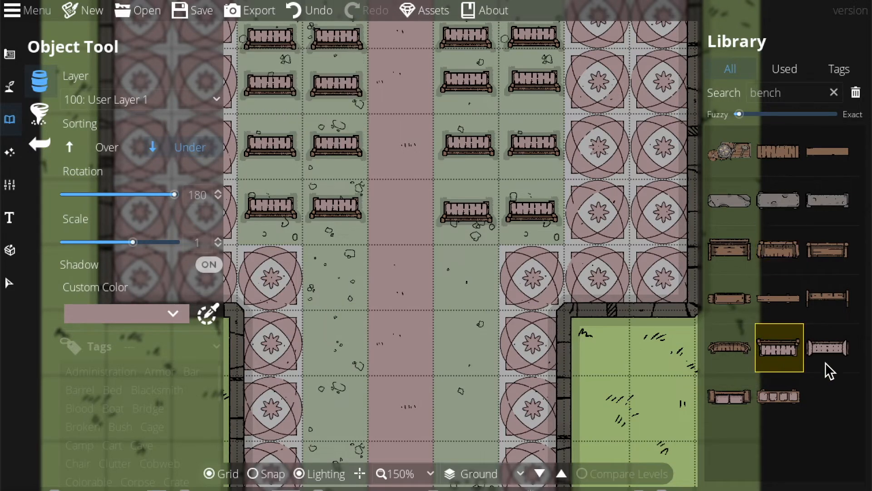
pyautogui.click(733, 403)
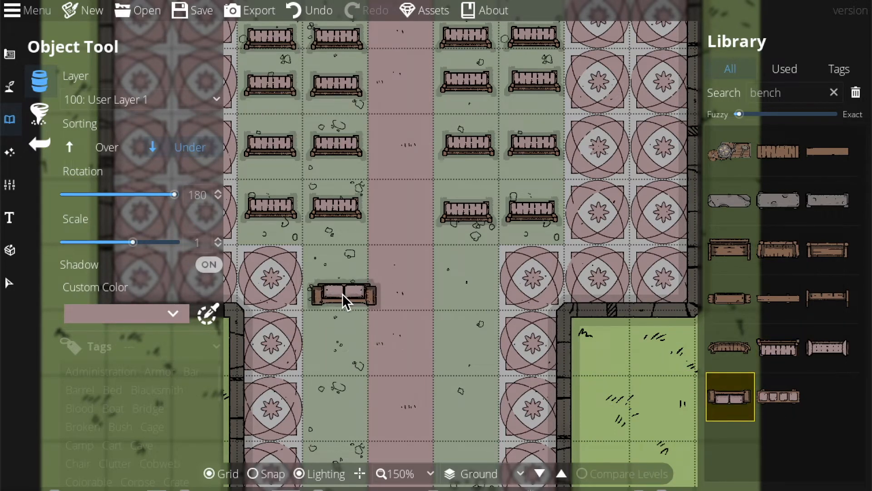
pyautogui.click(336, 284)
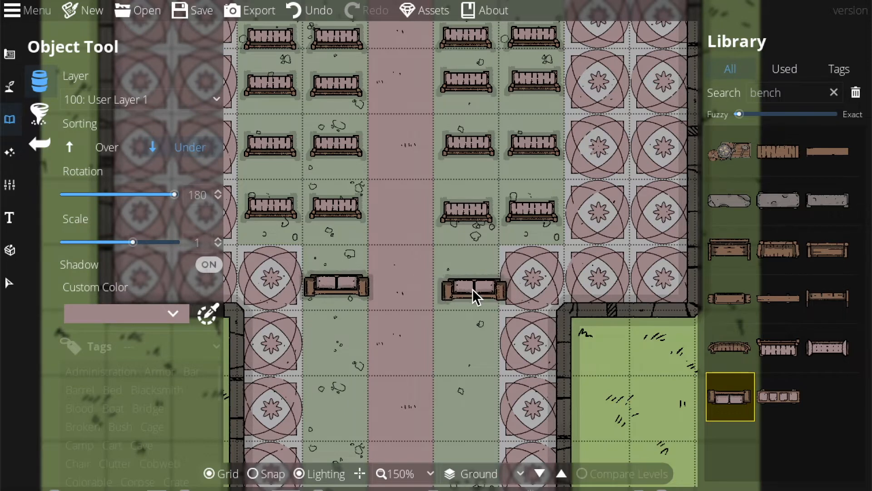
pyautogui.click(467, 285)
pyautogui.click(334, 348)
pyautogui.click(465, 348)
# Step: Add two more pairs of cushioned benches on either side of the strip, continuing the rows toward the entrance
pyautogui.scroll(-3, 462, 363)
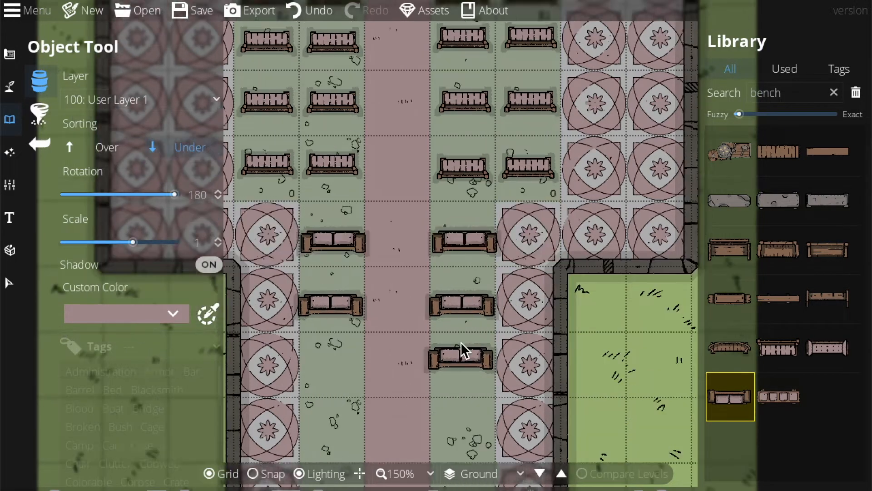
pyautogui.click(331, 351)
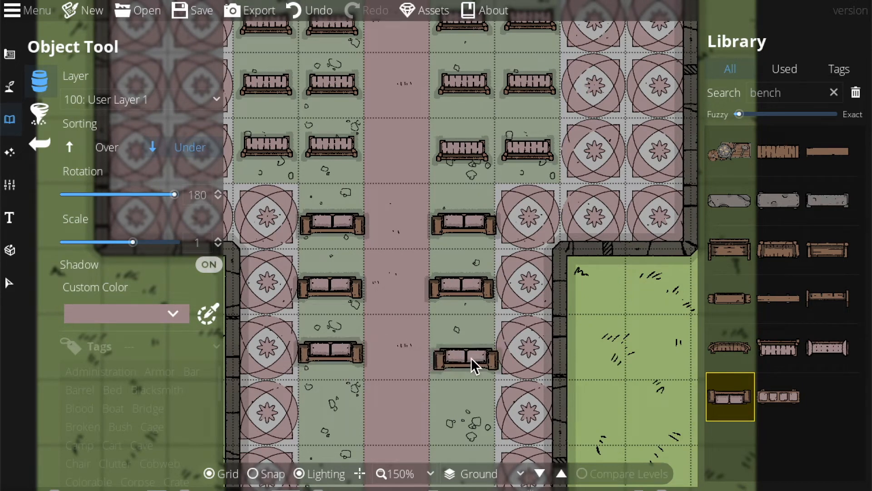
pyautogui.click(463, 352)
pyautogui.scroll(-5, 463, 351)
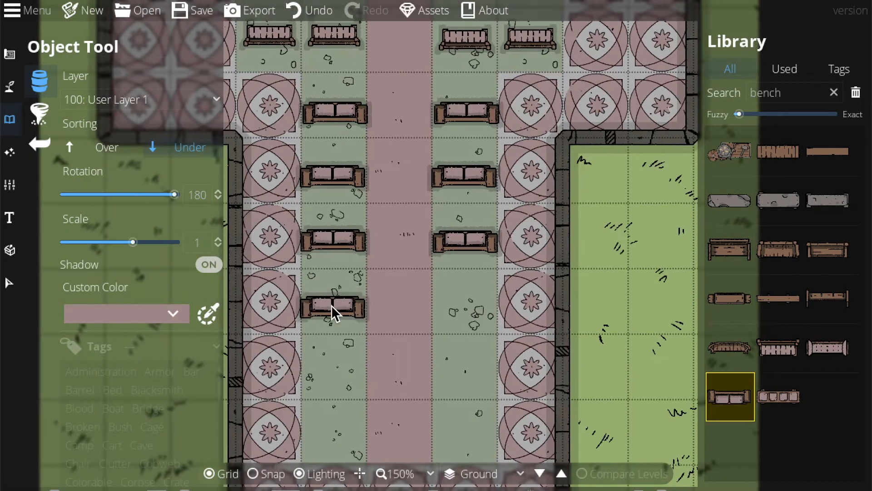
pyautogui.click(331, 303)
pyautogui.click(464, 305)
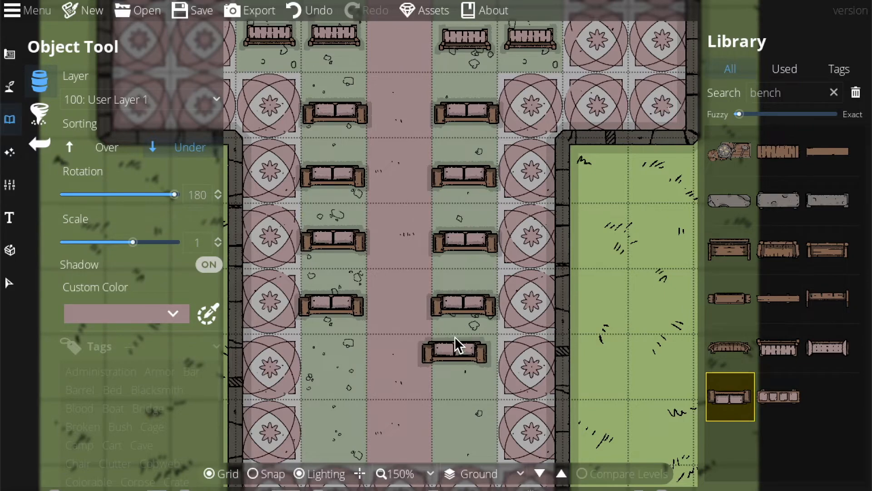
pyautogui.scroll(-1, 454, 337)
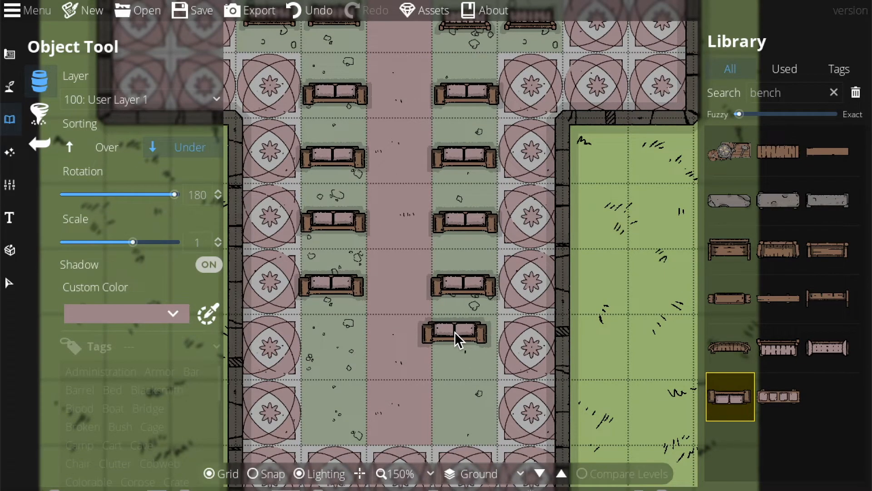
pyautogui.click(454, 331)
# Step: Search the object library for fence and for barrier
pyautogui.scroll(12, 461, 407)
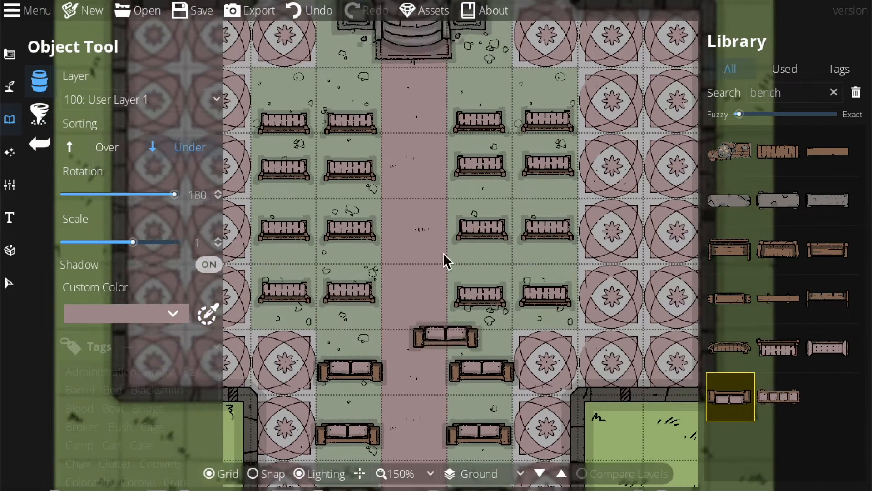
pyautogui.doubleClick(789, 92)
pyautogui.write('fence')
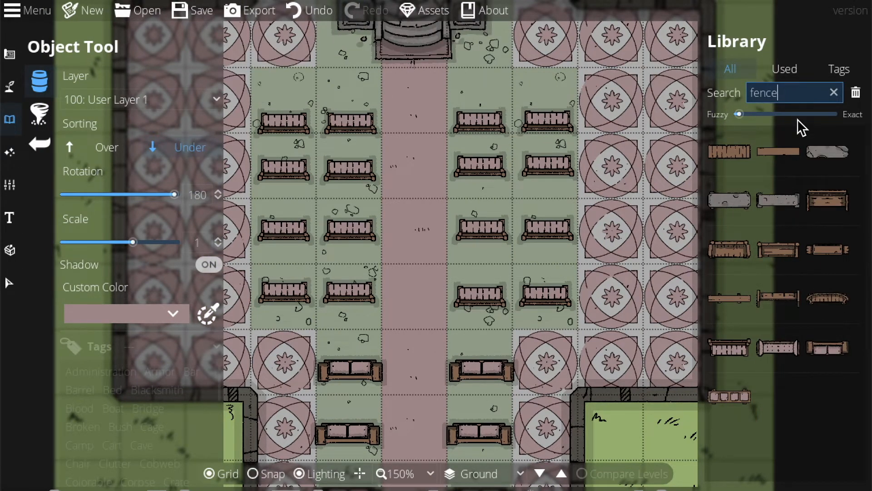
pyautogui.doubleClick(768, 92)
pyautogui.write('barrier')
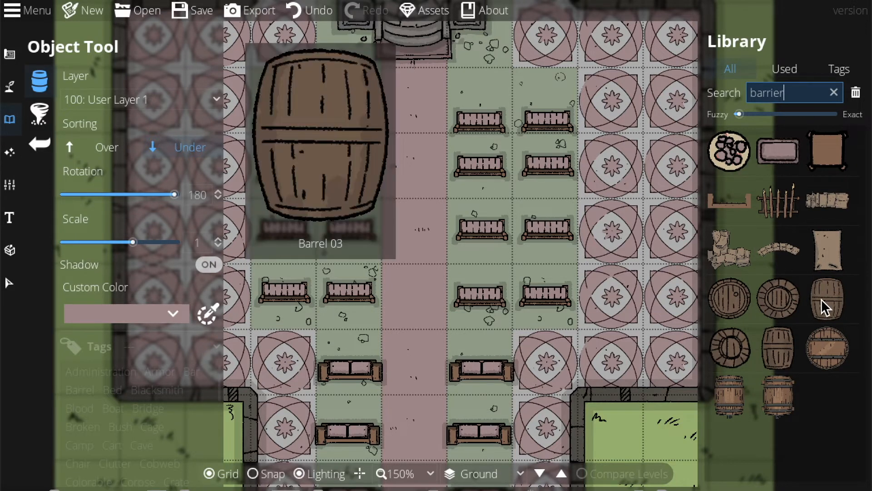
# Step: Search the object library for post and for bench
pyautogui.press('BackSpace')
pyautogui.press('BackSpace')
pyautogui.press('BackSpace')
pyautogui.press('BackSpace')
pyautogui.press('BackSpace')
pyautogui.press('BackSpace')
pyautogui.press('BackSpace')
pyautogui.write('post')
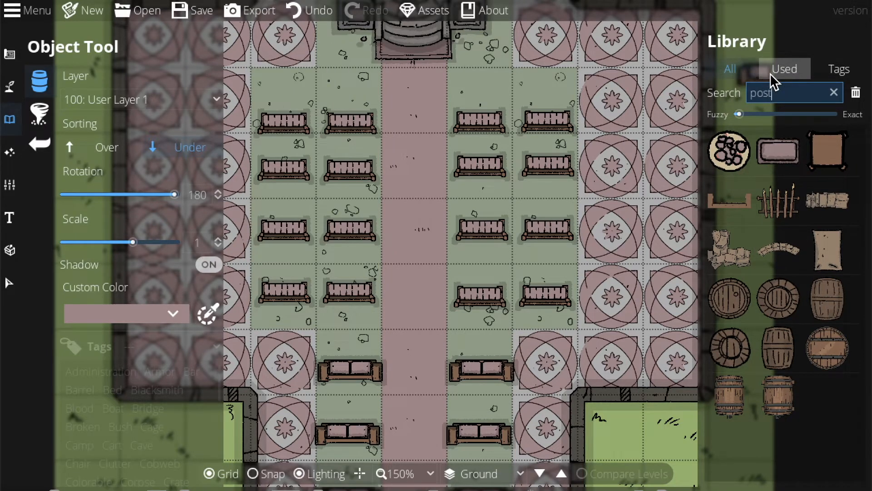
pyautogui.press('BackSpace')
pyautogui.press('BackSpace')
pyautogui.press('BackSpace')
pyautogui.press('BackSpace')
pyautogui.write('bench')
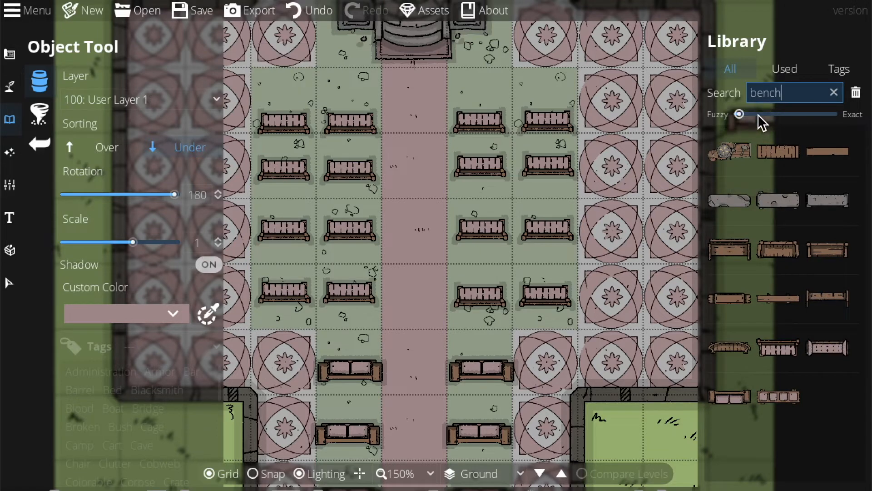
# Step: Search the library for wood, choose the straight wooden beam, and set its rotation to 90
pyautogui.press('BackSpace')
pyautogui.press('BackSpace')
pyautogui.press('BackSpace')
pyautogui.press('BackSpace')
pyautogui.press('BackSpace')
pyautogui.write('wood')
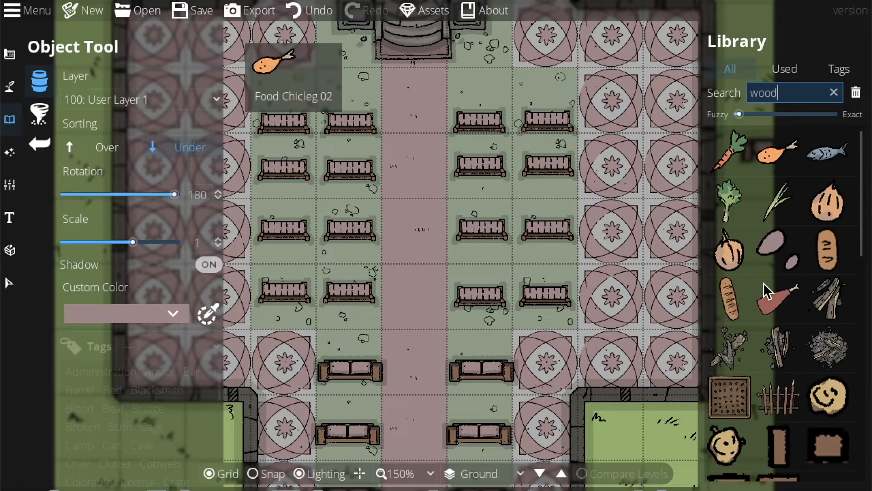
pyautogui.scroll(-5, 758, 313)
pyautogui.scroll(-1, 758, 313)
pyautogui.click(833, 186)
pyautogui.scroll(-6, 802, 356)
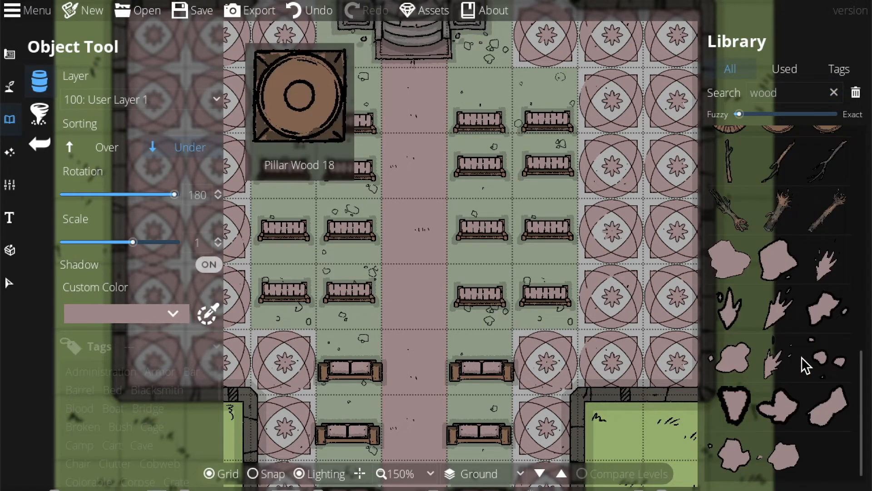
pyautogui.click(205, 196)
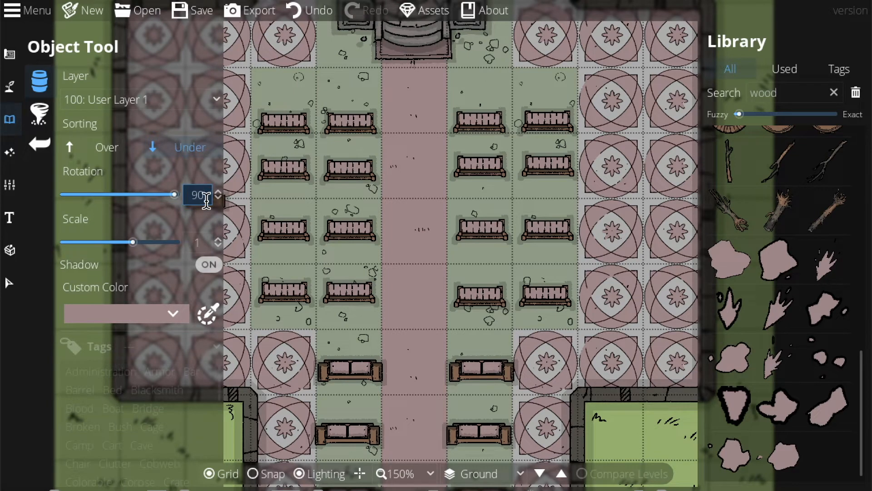
pyautogui.press('Return')
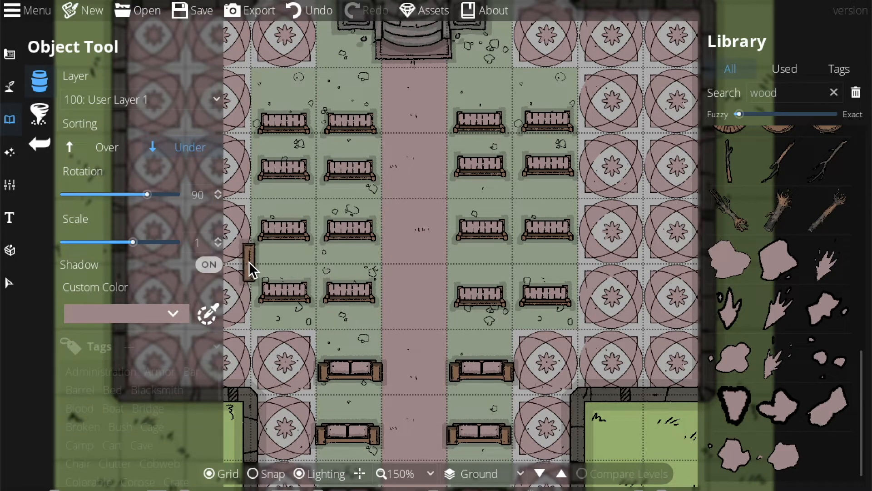
# Step: Try the wooden beam at scale 0.5, then set its scale back to 1
pyautogui.click(196, 236)
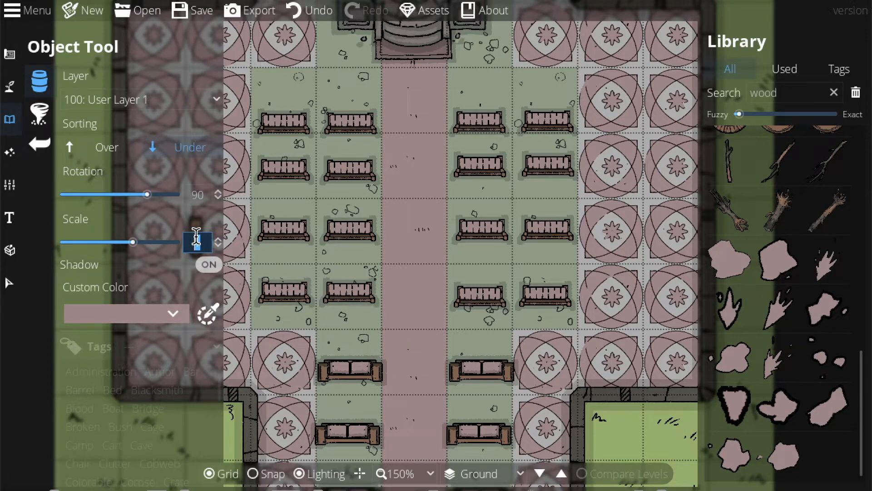
pyautogui.write('0.5')
pyautogui.press('Return')
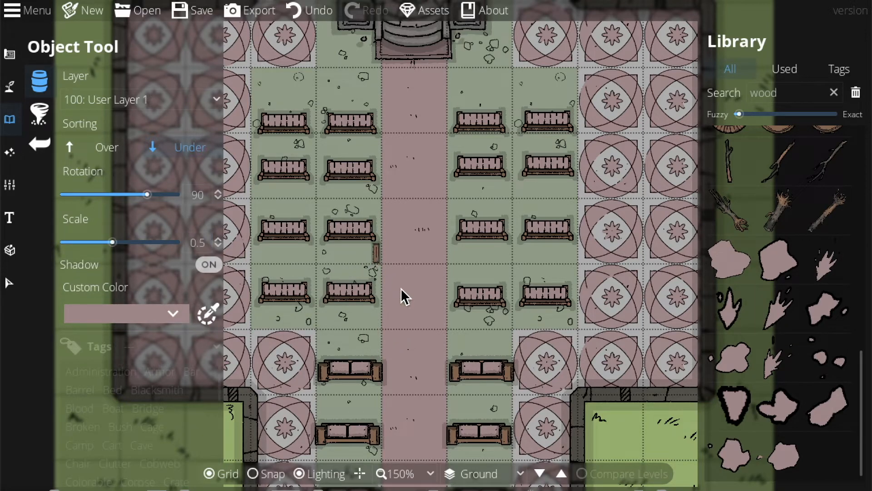
pyautogui.moveTo(310, 311); pyautogui.dragTo(412, 305)
pyautogui.click(197, 195)
pyautogui.press('Tab')
pyautogui.write('1')
pyautogui.press('Return')
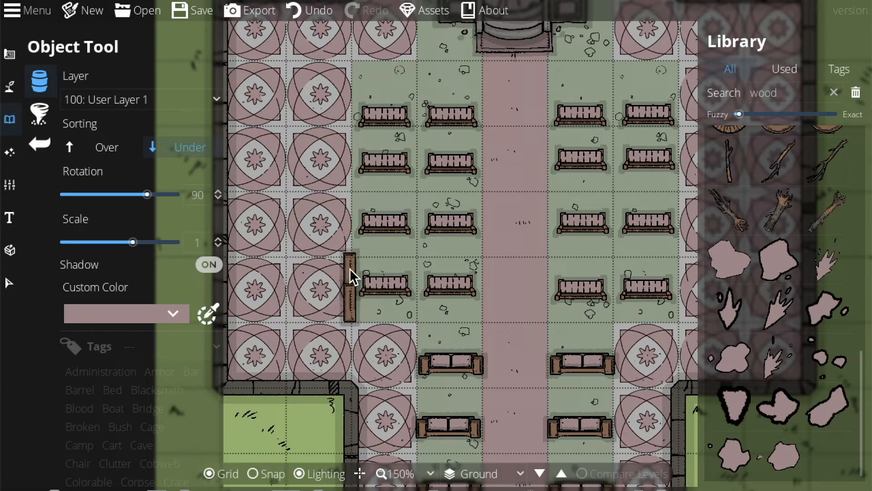
# Step: Try lining the green floor's left edge beside the slatted benches with wooden beams, and check the row at 50% and 100% zoom
pyautogui.click(350, 264)
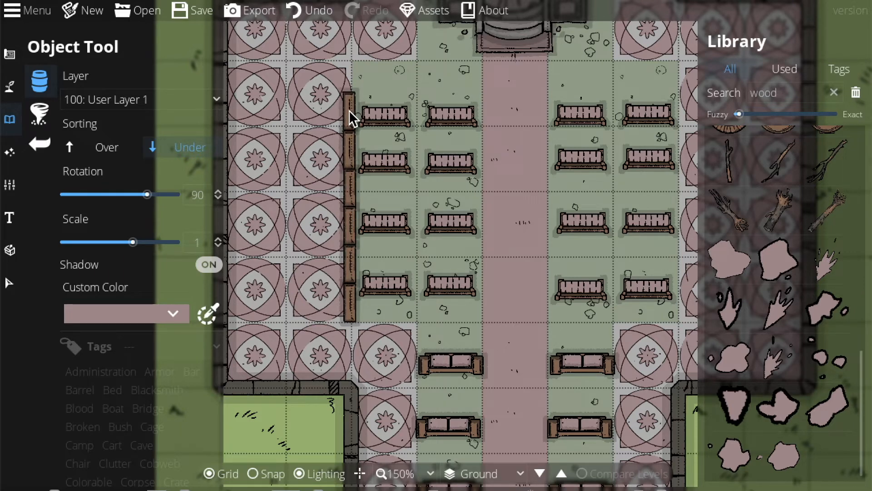
pyautogui.click(350, 74)
pyautogui.click(409, 473)
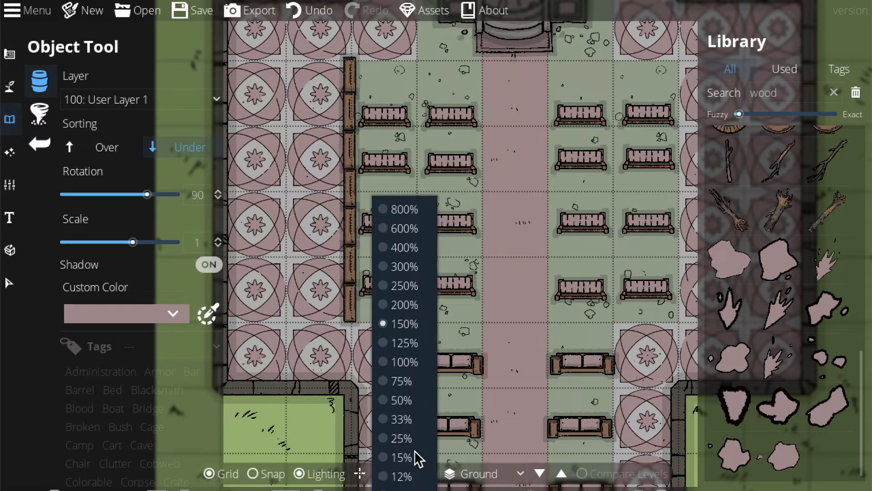
pyautogui.click(414, 399)
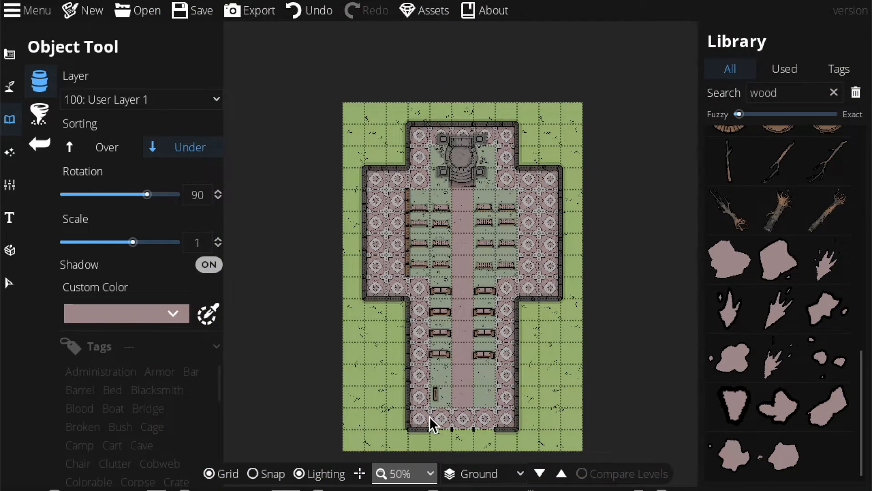
pyautogui.click(410, 473)
pyautogui.click(398, 366)
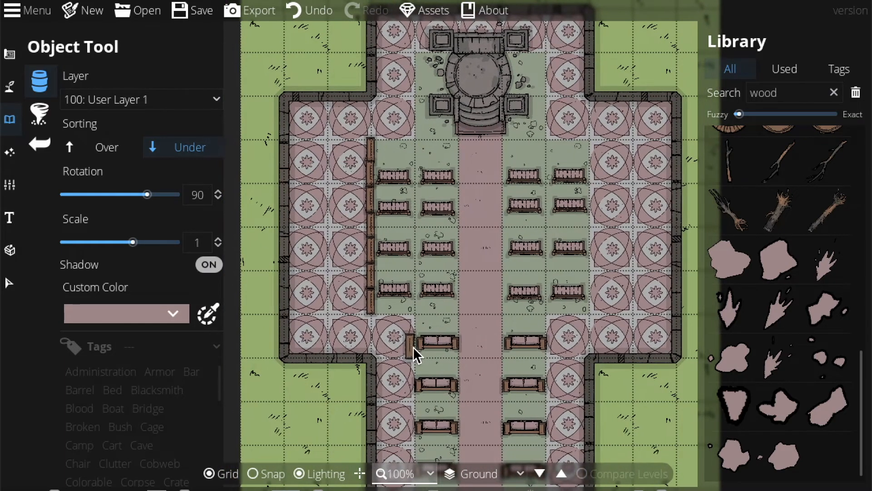
# Step: Undo the wooden beams placed along the green floor's left edge
pyautogui.hotkey('ctrl', 'z')
pyautogui.hotkey('ctrl', 'z')
pyautogui.hotkey('ctrl', 'z')
pyautogui.hotkey('ctrl', 'z')
pyautogui.hotkey('ctrl', 'z')
pyautogui.hotkey('ctrl', 'z')
pyautogui.hotkey('ctrl', 'z')
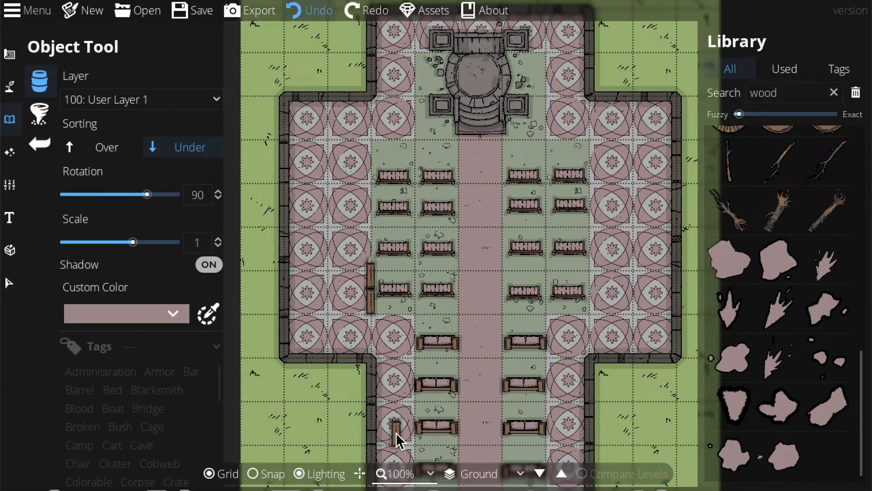
# Step: Switch to the Path tool, browse its wooden path textures, and view the benches at 150% zoom
pyautogui.click(10, 64)
pyautogui.click(9, 87)
pyautogui.click(81, 180)
pyautogui.scroll(-4, 154, 389)
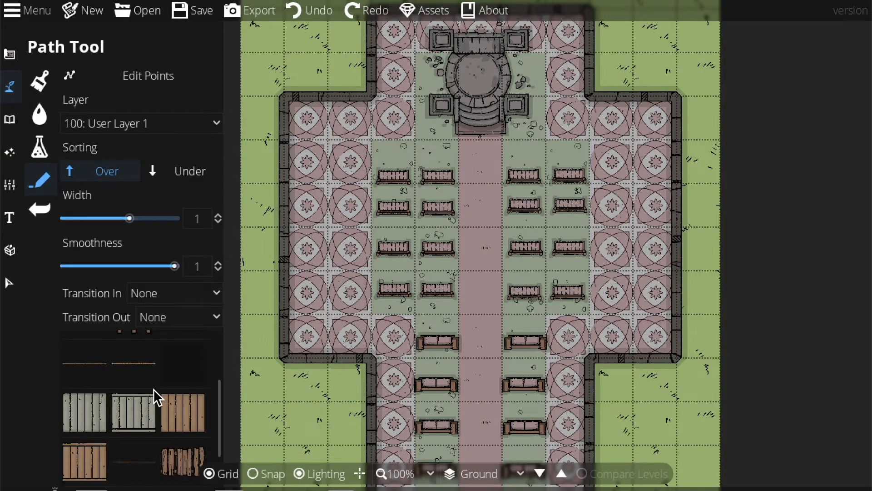
pyautogui.click(396, 474)
pyautogui.click(405, 323)
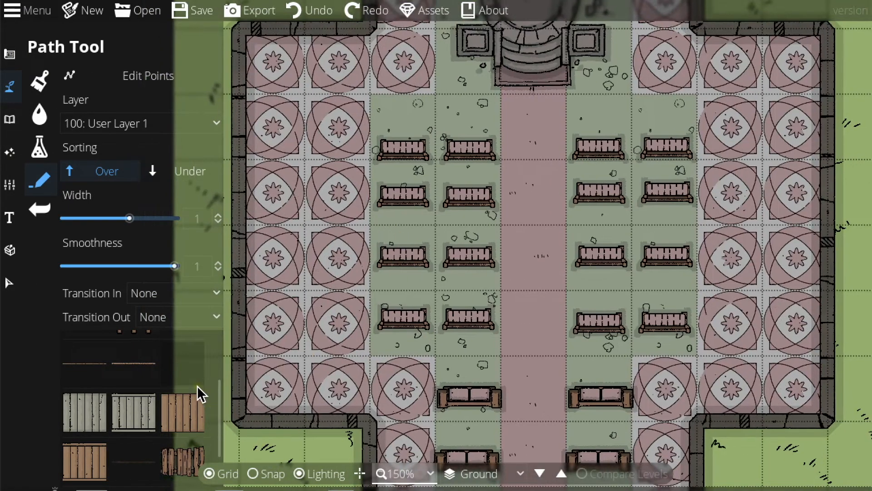
# Step: Try the rope-like path texture along the left edge of the slatted bench area, then undo it
pyautogui.scroll(1, 136, 400)
pyautogui.click(80, 408)
pyautogui.click(372, 128)
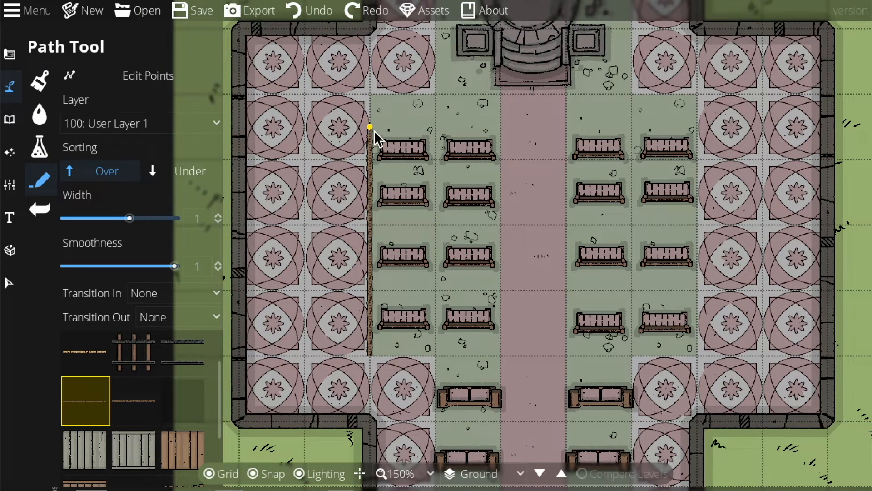
pyautogui.rightClick(341, 249)
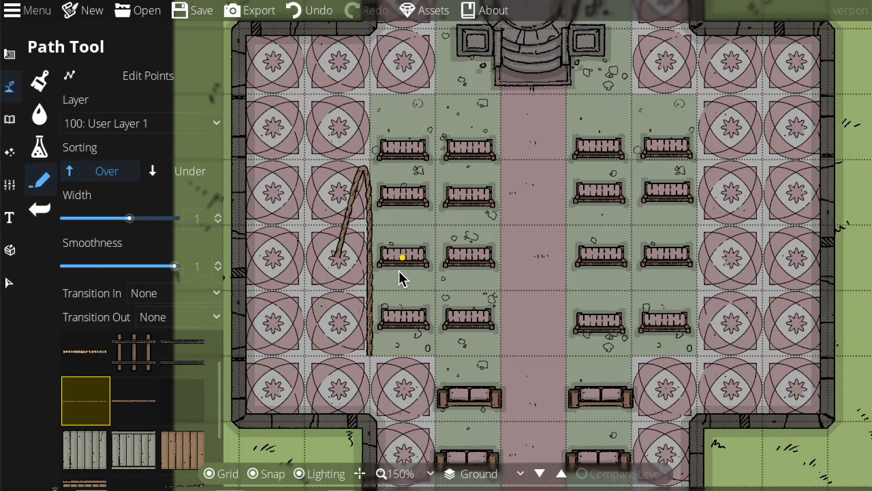
pyautogui.hotkey('ctrl', 'z')
# Step: Try the neighbouring thin brown path texture on the left side of the hall, then undo it
pyautogui.click(135, 397)
pyautogui.click(304, 391)
pyautogui.rightClick(336, 116)
pyautogui.hotkey('ctrl', 'z')
# Step: Choose the thin wooden railing path with posts and run it along the green floor's left edge, stepping inward and up beside the altar
pyautogui.scroll(-2, 170, 402)
pyautogui.click(96, 446)
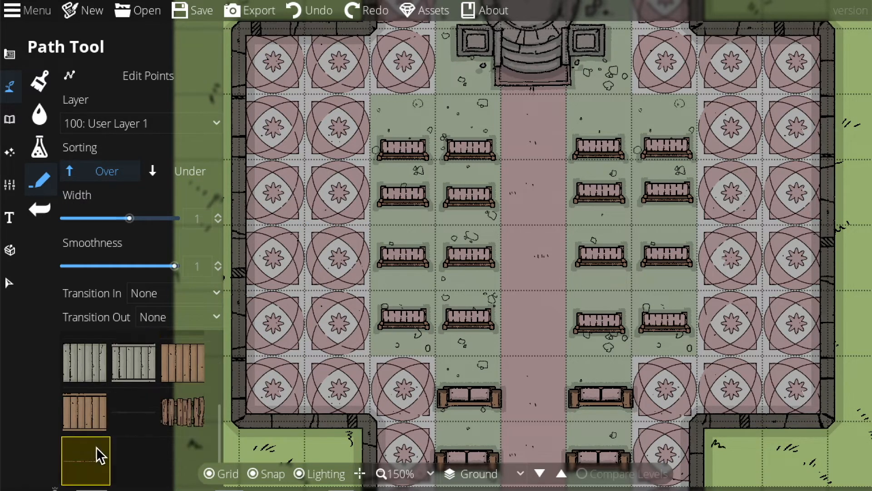
pyautogui.click(368, 353)
pyautogui.click(369, 94)
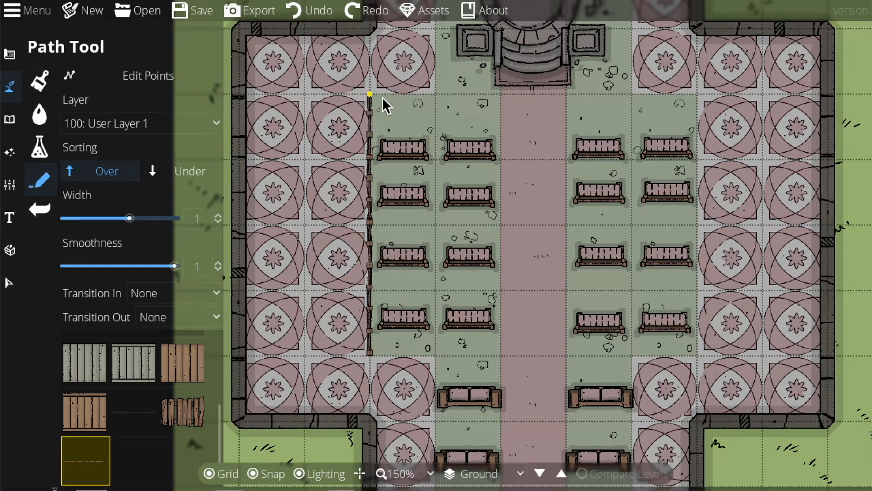
pyautogui.rightClick(381, 106)
pyautogui.moveTo(435, 57); pyautogui.dragTo(435, 230)
pyautogui.click(438, 265)
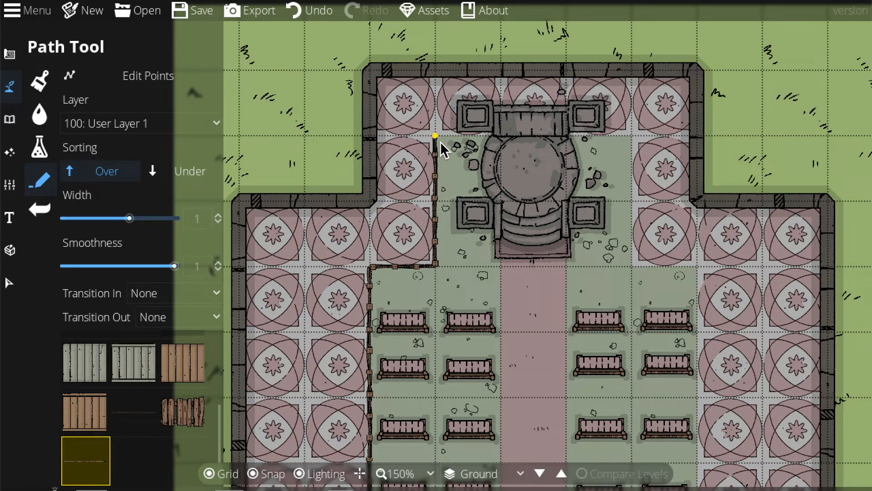
pyautogui.click(437, 204)
# Step: Run a matching railing on the right side, from beside the altar outward at the corner and down past the slatted benches
pyautogui.click(634, 263)
pyautogui.moveTo(705, 263); pyautogui.dragTo(698, 146)
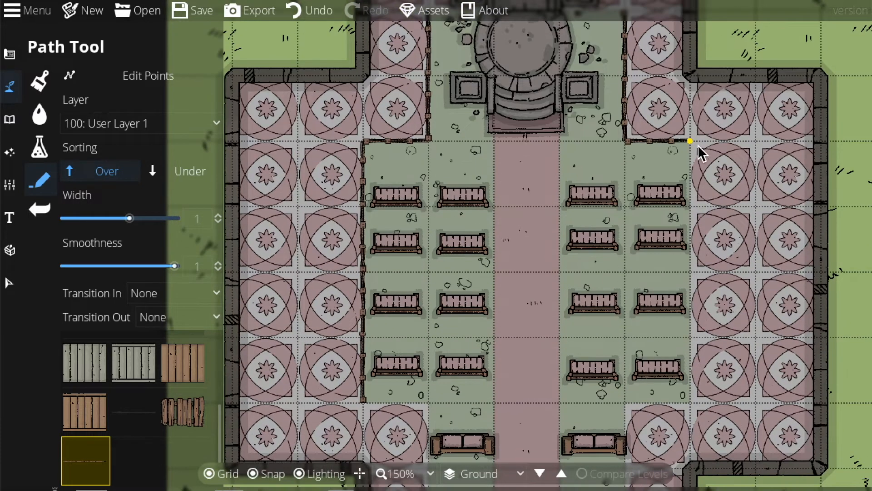
pyautogui.click(693, 143)
pyautogui.click(694, 408)
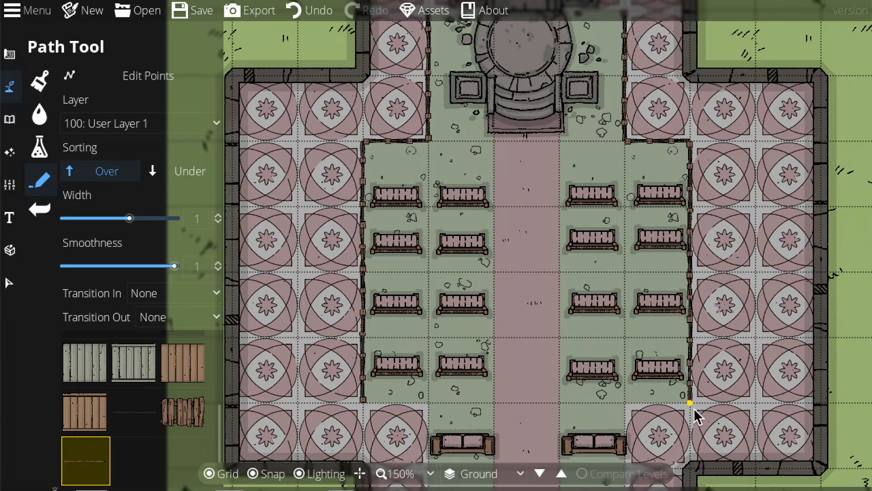
# Step: Continue the right railing inward and down to the green floor's lower end, and rail the left side of the cushioned bench area to match
pyautogui.click(624, 403)
pyautogui.press('Down')
pyautogui.moveTo(625, 416); pyautogui.dragTo(632, 286)
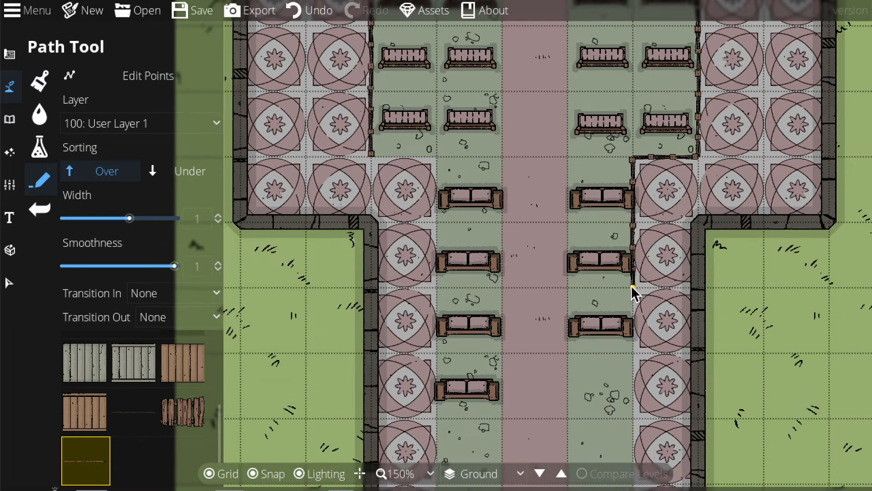
pyautogui.press('Down')
pyautogui.rightClick(639, 372)
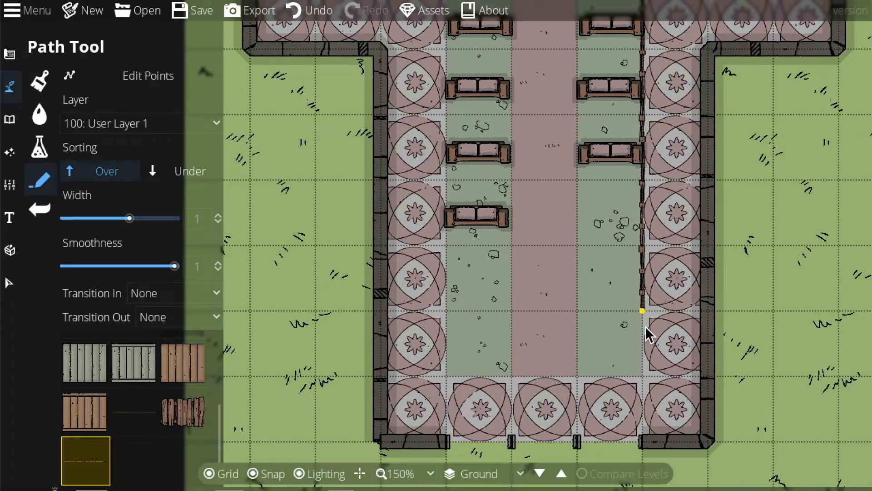
pyautogui.press('Up')
pyautogui.moveTo(517, 366); pyautogui.dragTo(455, 144)
# Step: Search the object library for stair and place the grey fan-shaped corner stair in the hall's lower-right corner
pyautogui.click(10, 119)
pyautogui.click(10, 120)
pyautogui.write('wood')
pyautogui.write('tair')
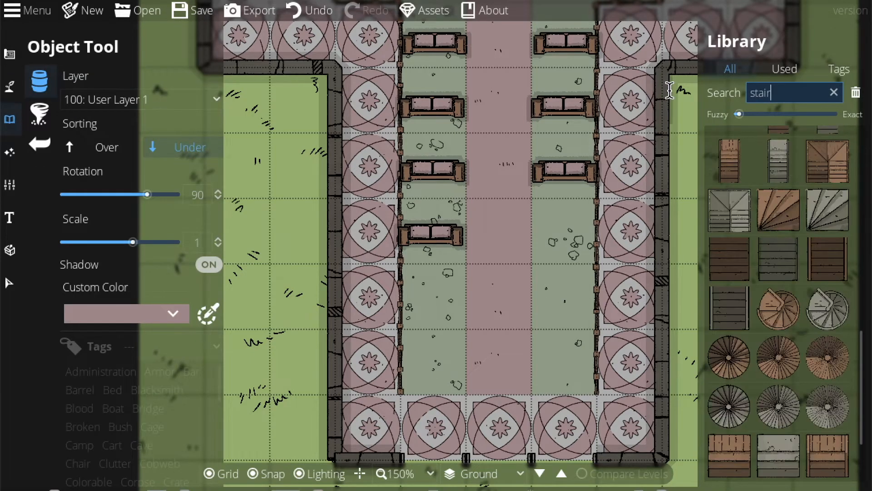
pyautogui.click(828, 210)
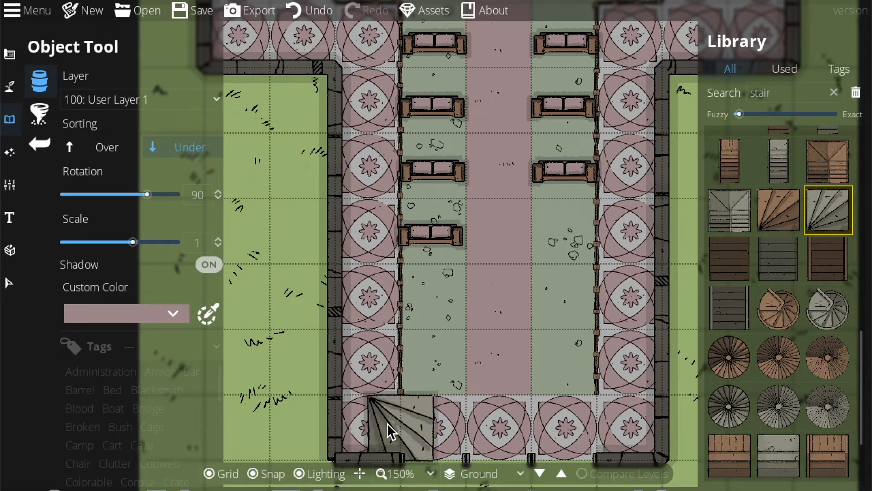
pyautogui.click(626, 410)
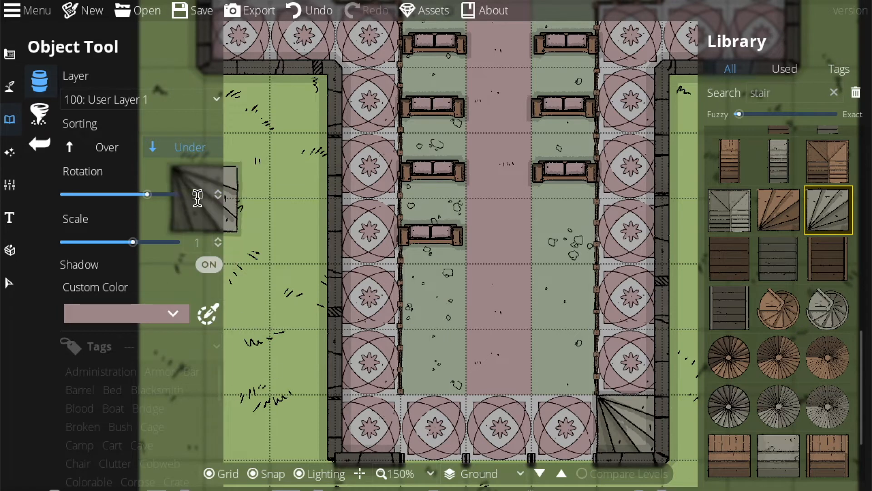
# Step: Try the corner stair at rotations -90, 0 and 180 for the hall's lower-left corner, then return to 0
pyautogui.write('-90')
pyautogui.press('Return')
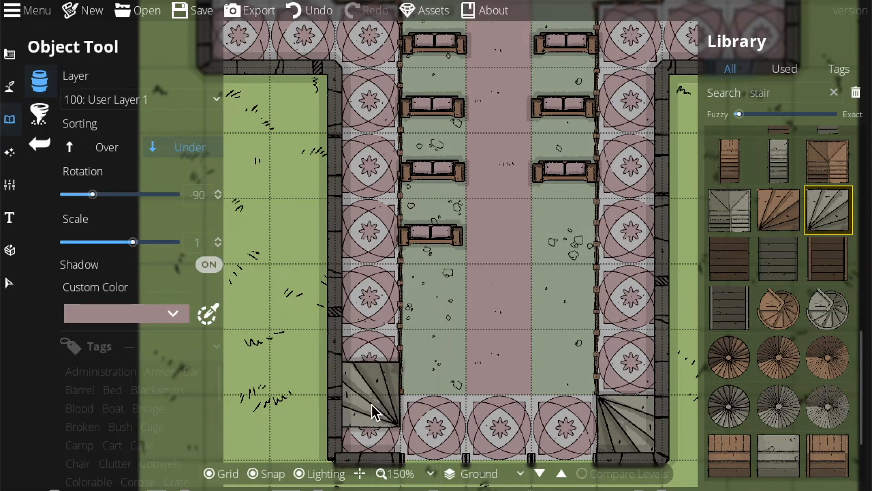
pyautogui.moveTo(189, 194); pyautogui.dragTo(247, 195)
pyautogui.write('0')
pyautogui.press('Return')
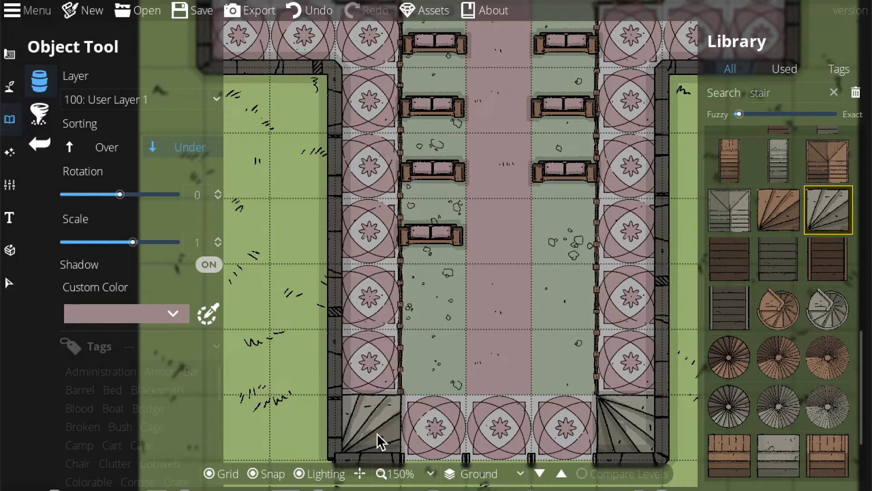
pyautogui.doubleClick(199, 194)
pyautogui.write('180')
pyautogui.press('Return')
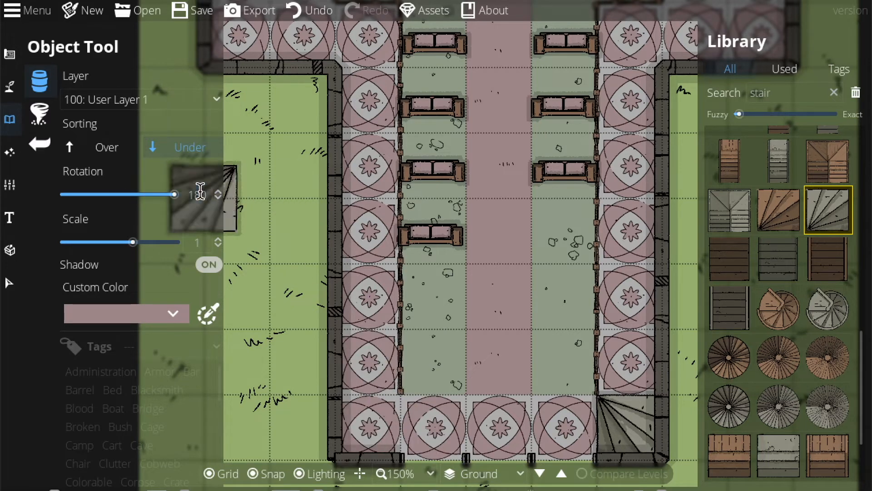
pyautogui.doubleClick(199, 194)
pyautogui.write('0')
pyautogui.press('Return')
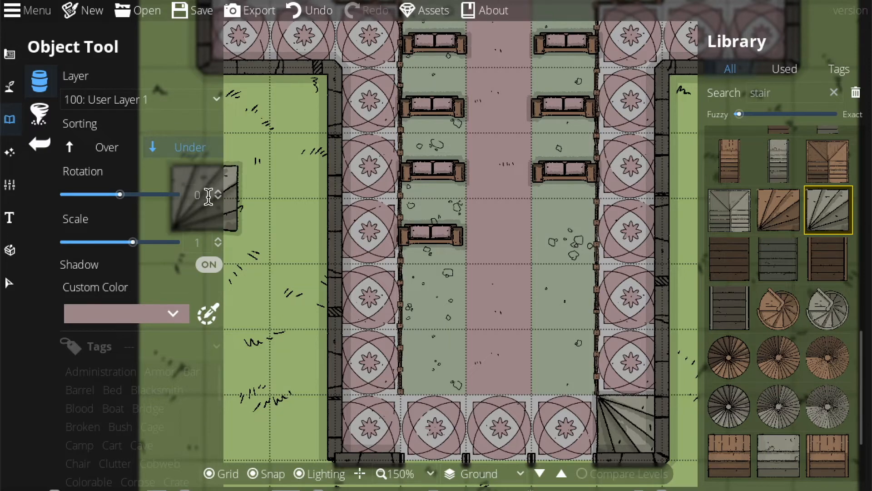
# Step: Try the corner stair at rotation 90, then place it at -90 in the corner to the left behind the altar
pyautogui.moveTo(596, 291); pyautogui.dragTo(536, 404)
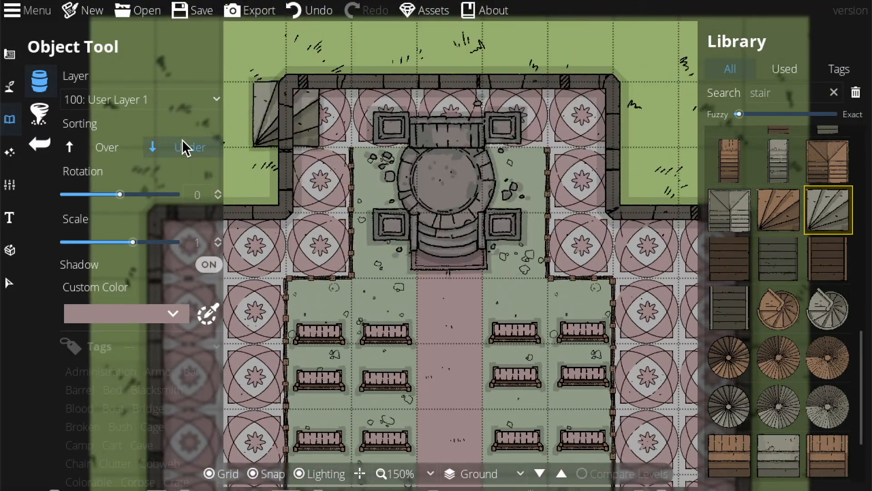
pyautogui.doubleClick(196, 193)
pyautogui.write('90')
pyautogui.press('Return')
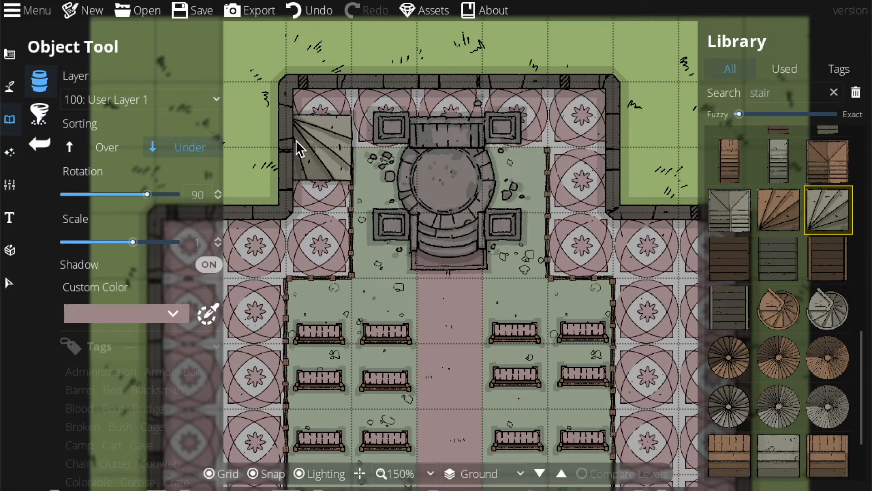
pyautogui.write('-90')
pyautogui.press('Return')
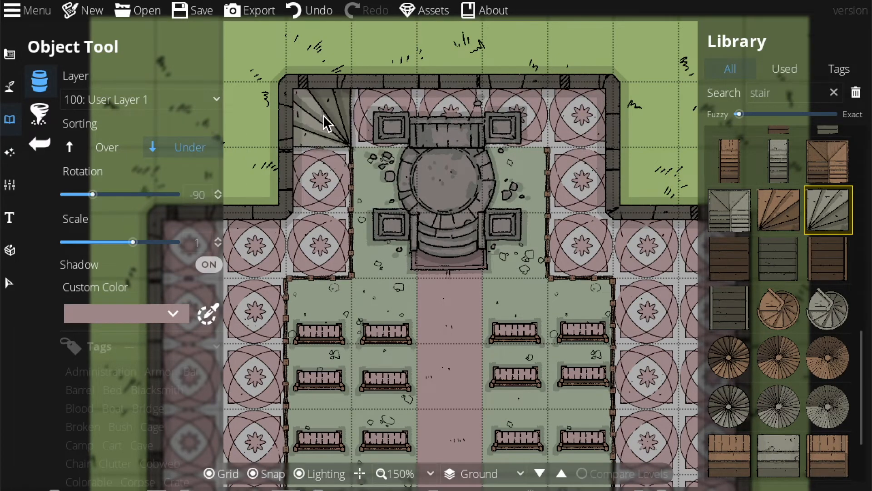
pyautogui.click(325, 122)
# Step: Place the matching grey corner stair in the hall's lower-left corner
pyautogui.moveTo(351, 233); pyautogui.dragTo(358, 142)
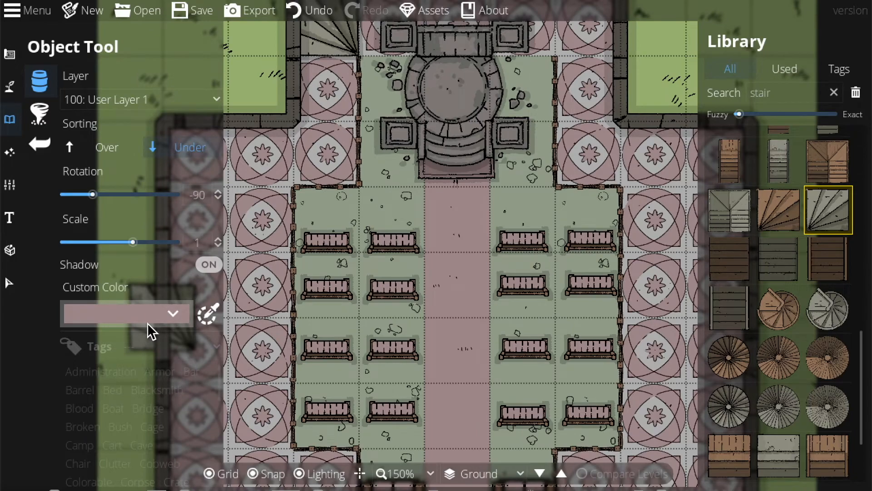
pyautogui.moveTo(355, 221); pyautogui.dragTo(333, 57)
pyautogui.moveTo(342, 336); pyautogui.dragTo(349, 173)
pyautogui.moveTo(380, 266); pyautogui.dragTo(380, 247)
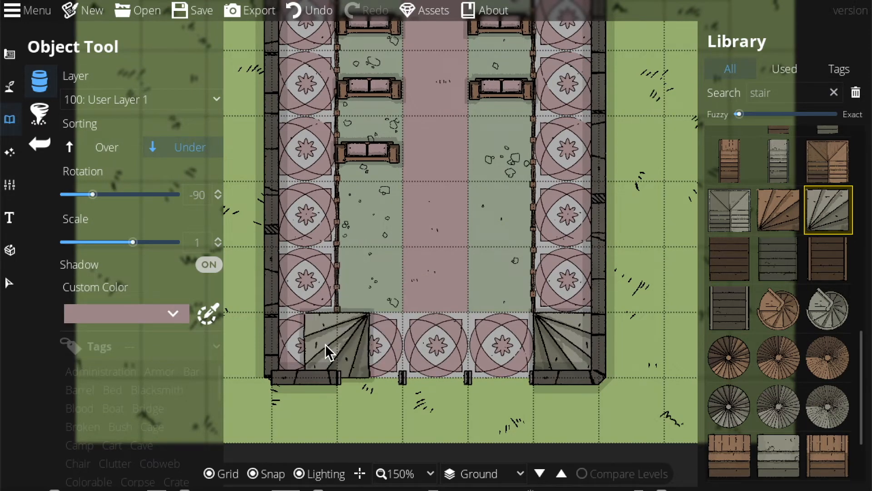
# Step: Try the corner stair at rotation 0, then place it at 90 in the corner to the right behind the altar
pyautogui.moveTo(423, 225); pyautogui.dragTo(404, 485)
pyautogui.moveTo(430, 233)
pyautogui.mouseDown()
pyautogui.moveTo(408, 372)
pyautogui.moveTo(422, 358)
pyautogui.mouseUp()
pyautogui.moveTo(417, 213); pyautogui.dragTo(431, 409)
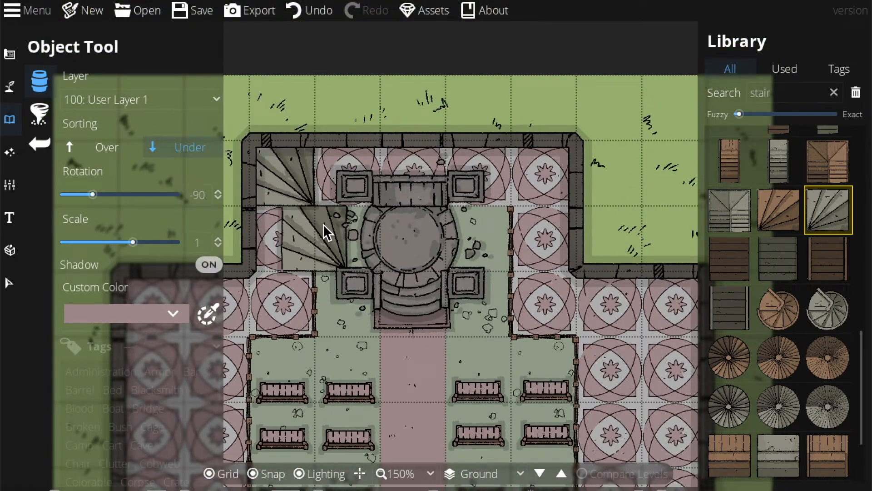
pyautogui.write('0')
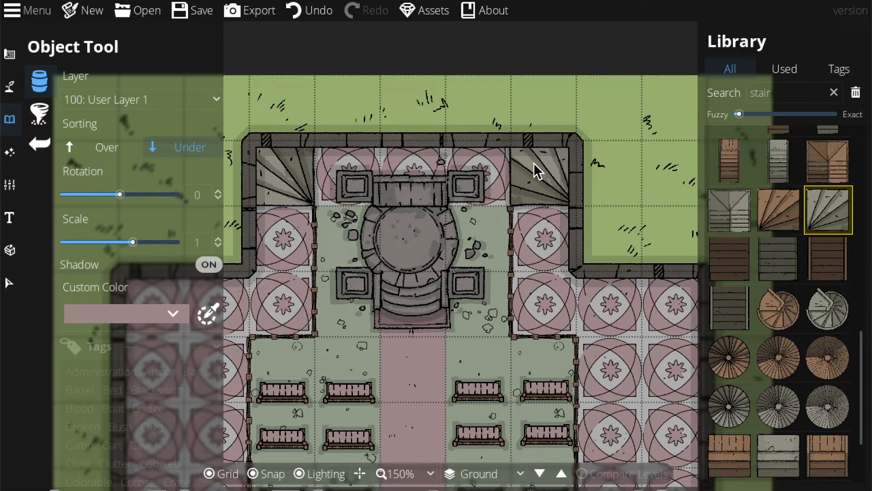
pyautogui.click(202, 190)
pyautogui.write('aaaa')
pyautogui.press('BackSpace')
pyautogui.press('BackSpace')
pyautogui.press('BackSpace')
pyautogui.press('BackSpace')
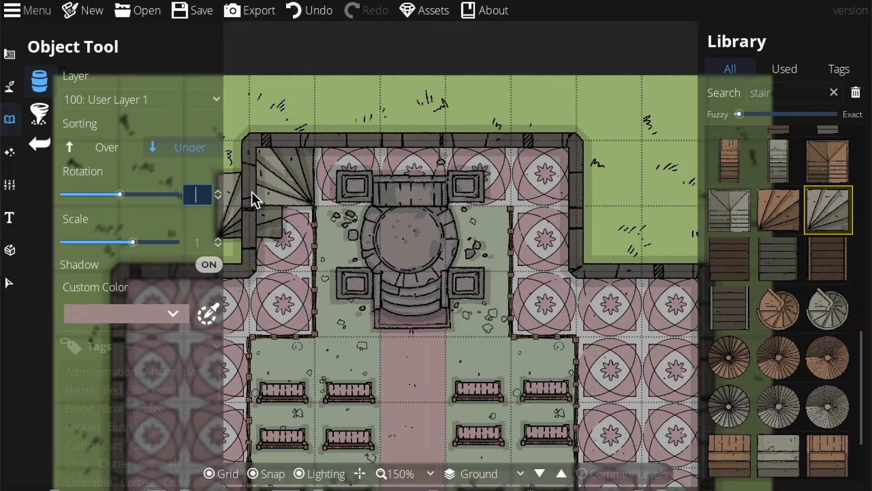
pyautogui.write('90')
pyautogui.press('Return')
pyautogui.click(537, 176)
# Step: With snapping off, nudge the four cushioned benches left of the carpet slightly inward, clear of the railing
pyautogui.moveTo(505, 445); pyautogui.dragTo(489, 117)
pyautogui.moveTo(468, 303); pyautogui.dragTo(488, 284)
pyautogui.click(10, 283)
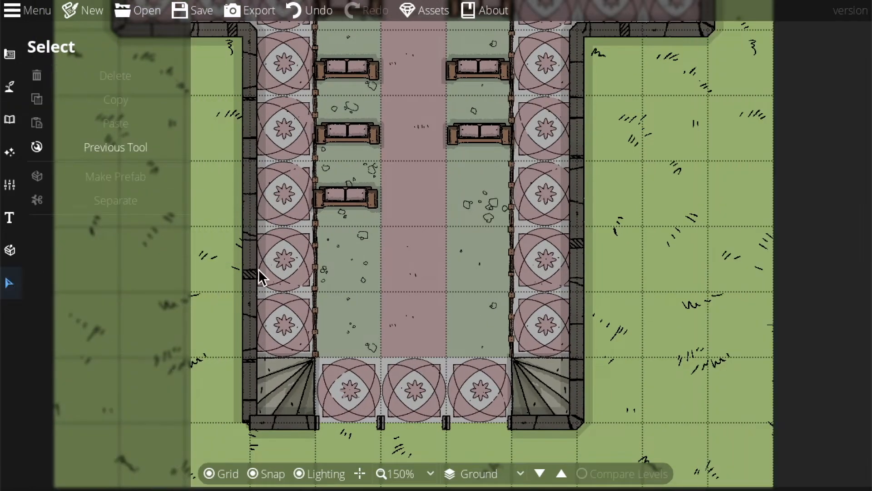
pyautogui.click(348, 196)
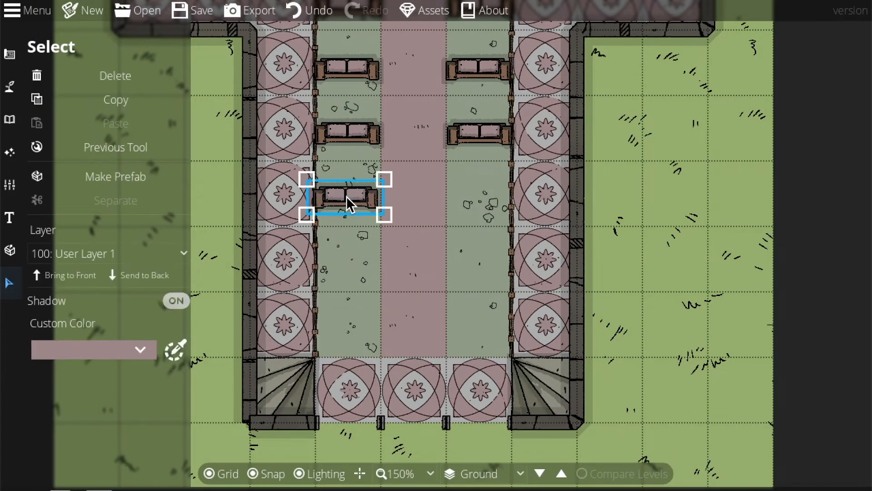
pyautogui.moveTo(346, 195); pyautogui.dragTo(352, 197)
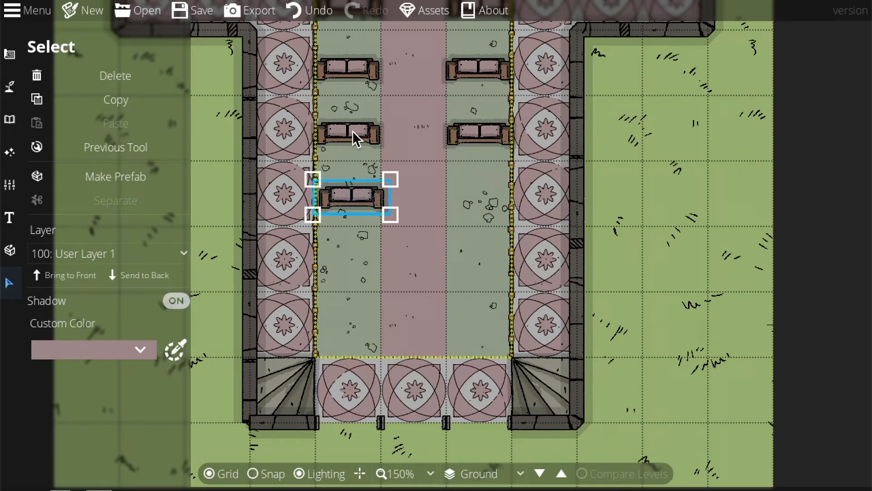
pyautogui.click(609, 175)
pyautogui.moveTo(604, 166); pyautogui.dragTo(594, 399)
pyautogui.click(339, 225)
pyautogui.moveTo(340, 226); pyautogui.dragTo(341, 225)
pyautogui.moveTo(346, 290); pyautogui.dragTo(349, 290)
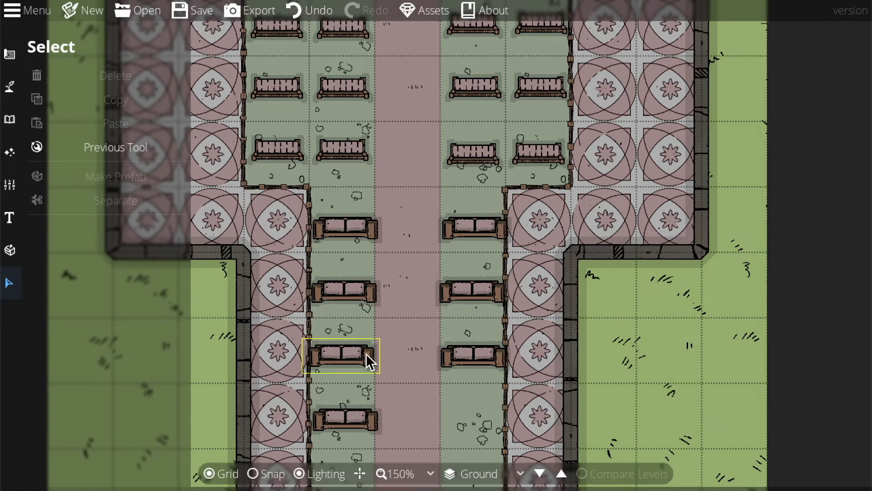
pyautogui.moveTo(339, 356); pyautogui.dragTo(341, 352)
# Step: Nudge the three cushioned benches right of the carpet into line and adjust the lowest left bench
pyautogui.moveTo(465, 353); pyautogui.dragTo(466, 353)
pyautogui.moveTo(467, 288); pyautogui.dragTo(465, 289)
pyautogui.moveTo(464, 226); pyautogui.dragTo(462, 226)
pyautogui.moveTo(472, 320); pyautogui.dragTo(462, 145)
pyautogui.moveTo(343, 233); pyautogui.dragTo(343, 233)
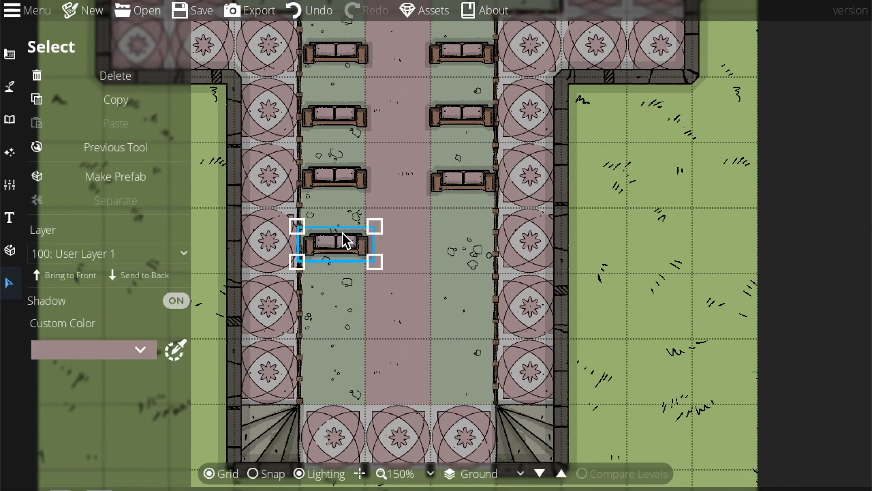
# Step: Search the object library for bench and place the cushioned bench at rotation 180 opposite the lowest left bench
pyautogui.click(326, 328)
pyautogui.click(132, 153)
pyautogui.doubleClick(785, 91)
pyautogui.write('bench')
pyautogui.click(731, 396)
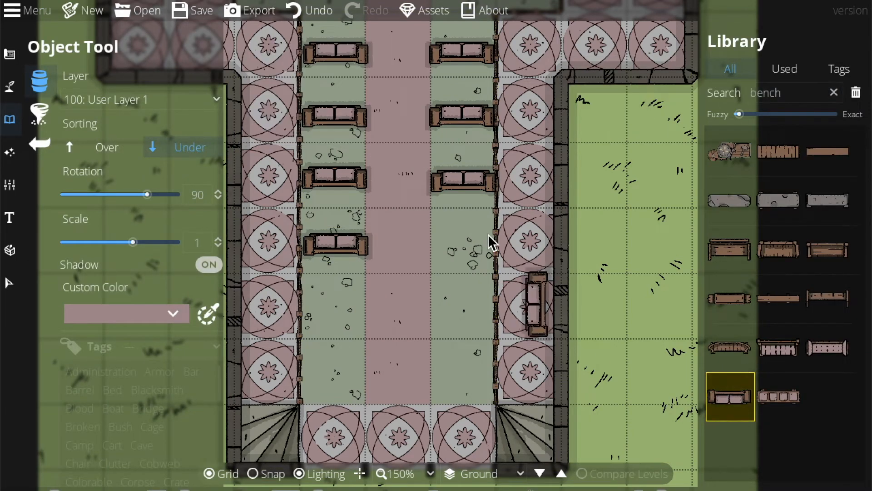
pyautogui.write('180')
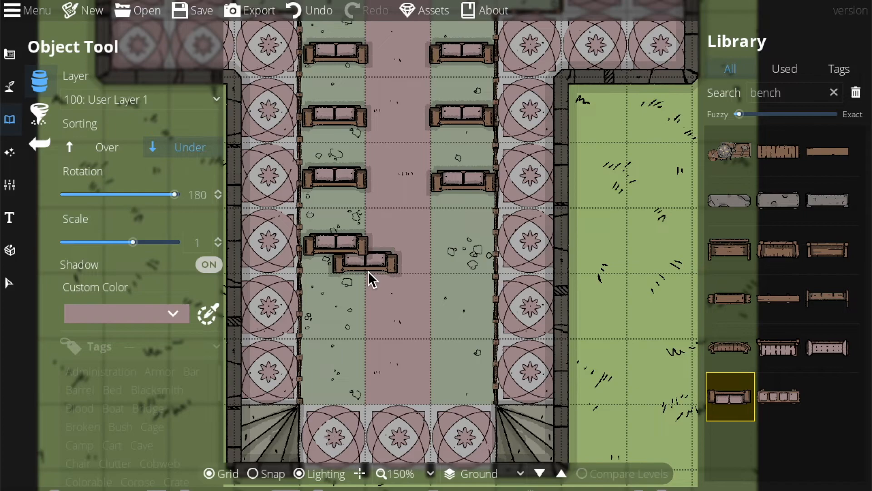
pyautogui.click(459, 245)
# Step: Search the object library for table, try the round table with the tinted centre at rotation 121, and undo its placement
pyautogui.moveTo(432, 282); pyautogui.dragTo(429, 488)
pyautogui.moveTo(400, 128); pyautogui.dragTo(420, 358)
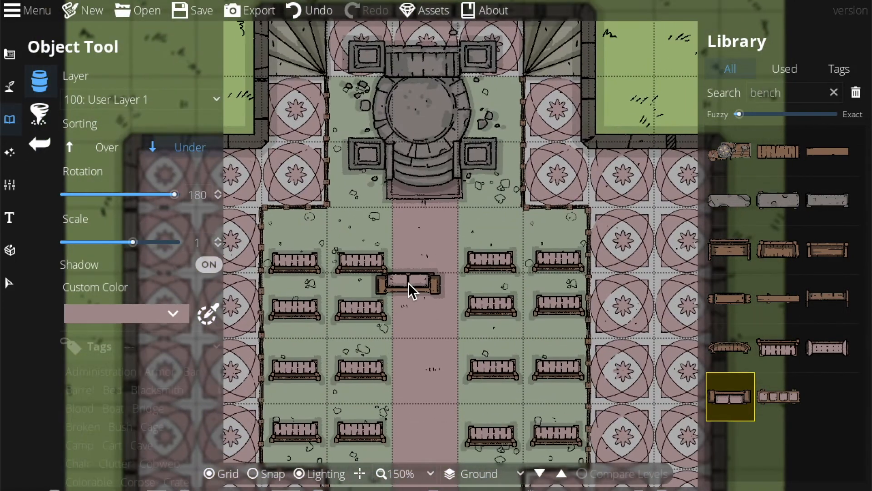
pyautogui.moveTo(408, 283); pyautogui.dragTo(407, 209)
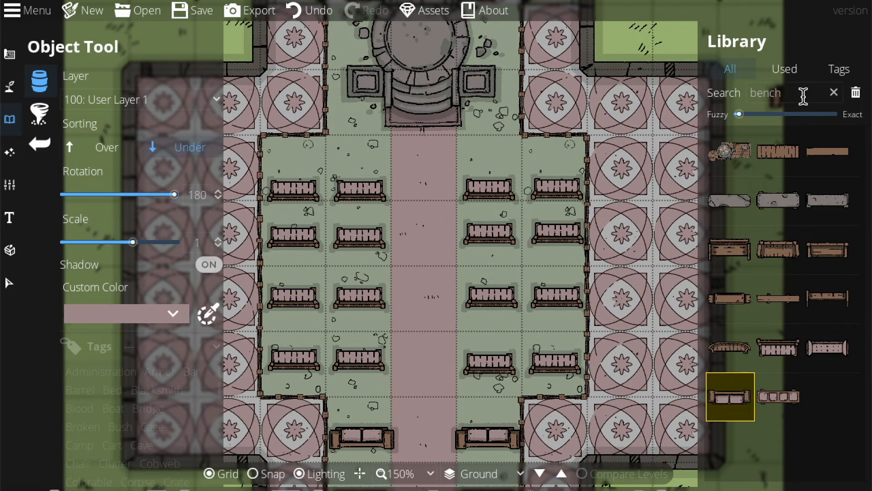
pyautogui.doubleClick(803, 93)
pyautogui.write('table')
pyautogui.scroll(-4, 795, 442)
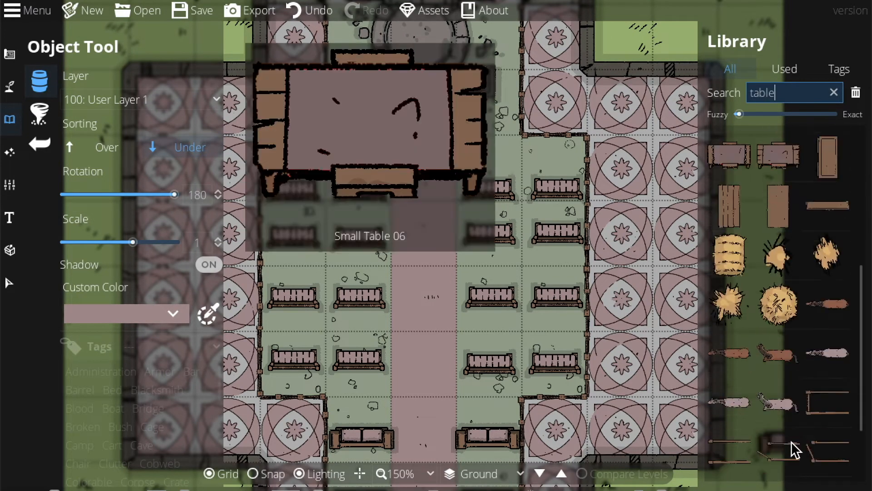
pyautogui.click(779, 348)
pyautogui.moveTo(500, 290); pyautogui.dragTo(385, 262)
pyautogui.moveTo(176, 195)
pyautogui.mouseDown()
pyautogui.moveTo(148, 196)
pyautogui.moveTo(159, 194)
pyautogui.mouseUp()
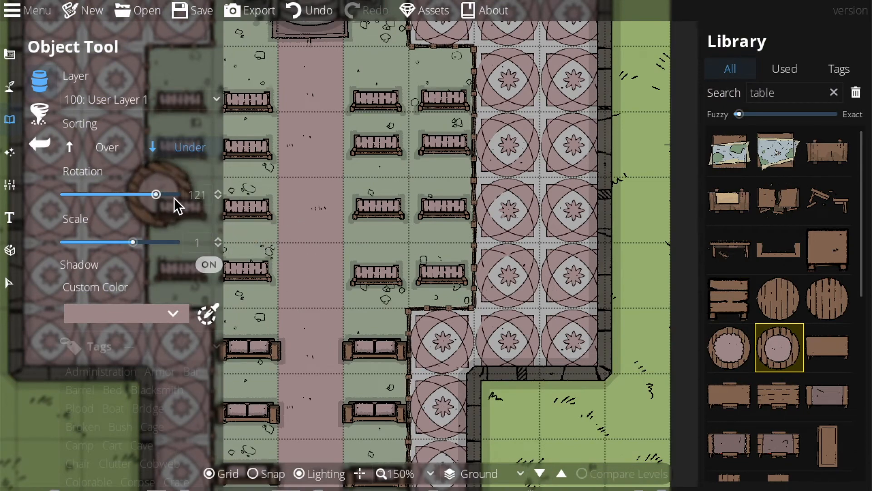
pyautogui.moveTo(493, 194); pyautogui.dragTo(457, 256)
pyautogui.hotkey('ctrl', 'z')
# Step: Set the custom colour to dark red and place three round tables along the right wing, the upper two at rotation 45
pyautogui.click(117, 319)
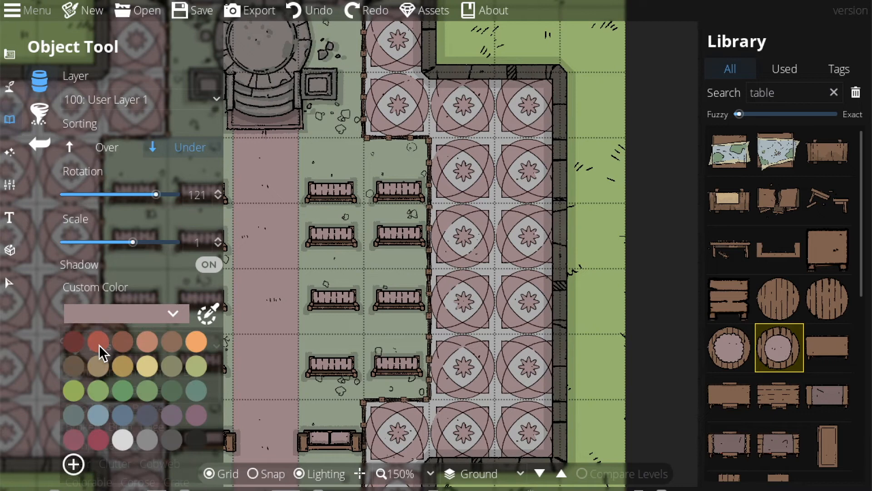
pyautogui.click(80, 342)
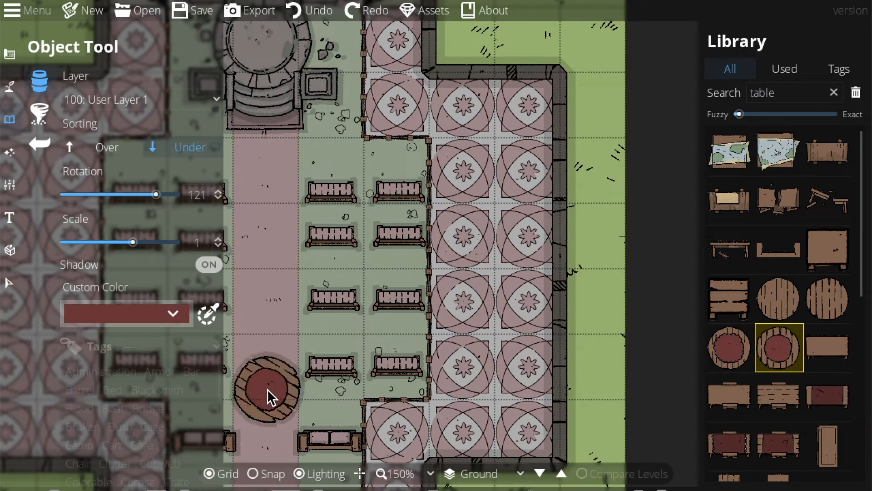
pyautogui.click(487, 396)
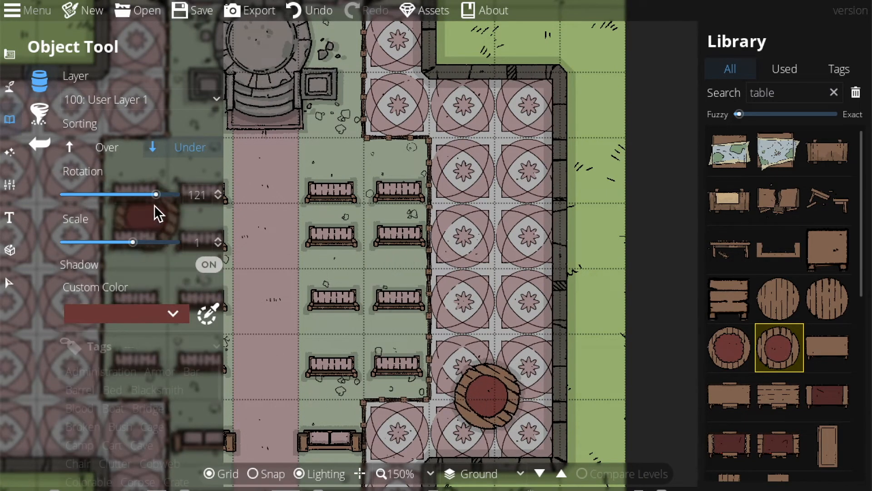
pyautogui.click(102, 196)
pyautogui.moveTo(102, 199); pyautogui.dragTo(133, 194)
pyautogui.click(495, 261)
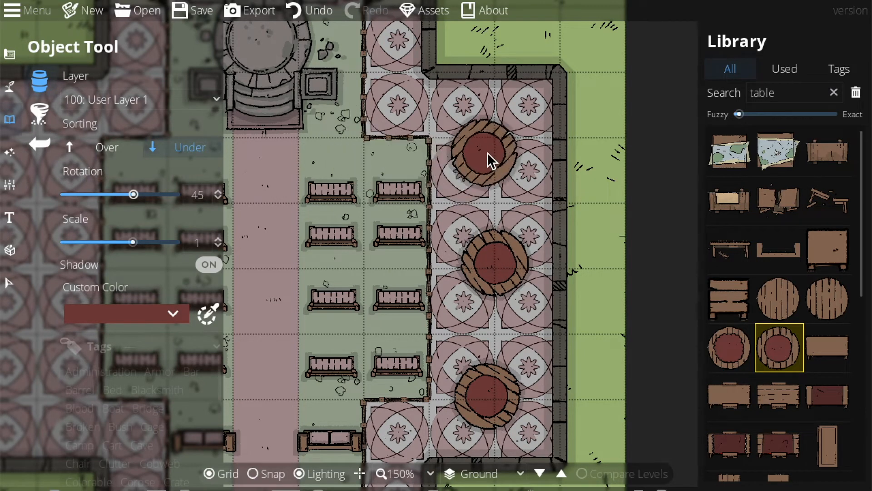
pyautogui.click(493, 147)
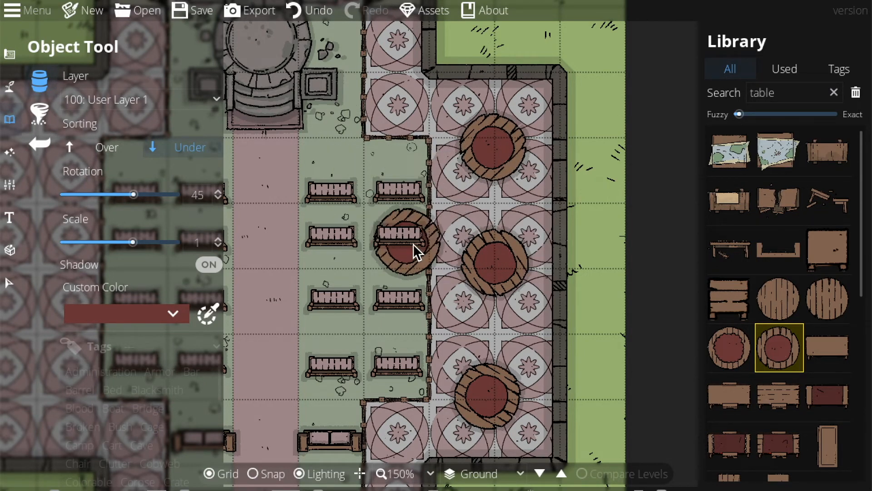
# Step: Place three dark red round tables along the left wing, mirroring the right wing, with the rotation slightly changed
pyautogui.moveTo(420, 245); pyautogui.dragTo(658, 277)
pyautogui.moveTo(134, 196); pyautogui.dragTo(140, 194)
pyautogui.click(279, 187)
pyautogui.click(274, 304)
pyautogui.click(270, 430)
# Step: Search the object library for chair, try the wooden chair around the left wing's upper table, and undo the placement
pyautogui.moveTo(403, 414); pyautogui.dragTo(367, 145)
pyautogui.moveTo(377, 260); pyautogui.dragTo(379, 116)
pyautogui.moveTo(426, 306); pyautogui.dragTo(424, 267)
pyautogui.moveTo(391, 217); pyautogui.dragTo(418, 305)
pyautogui.moveTo(384, 56); pyautogui.dragTo(416, 252)
pyautogui.moveTo(433, 170); pyautogui.dragTo(452, 293)
pyautogui.doubleClick(772, 93)
pyautogui.write('chair')
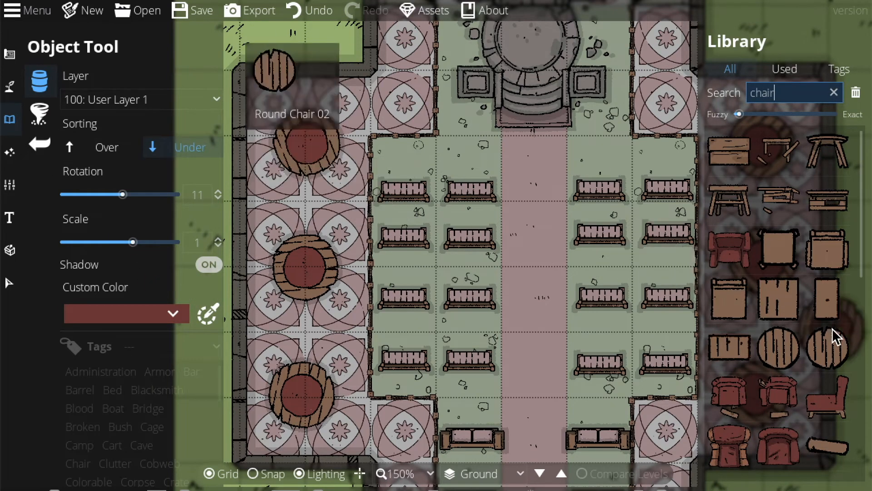
pyautogui.click(736, 293)
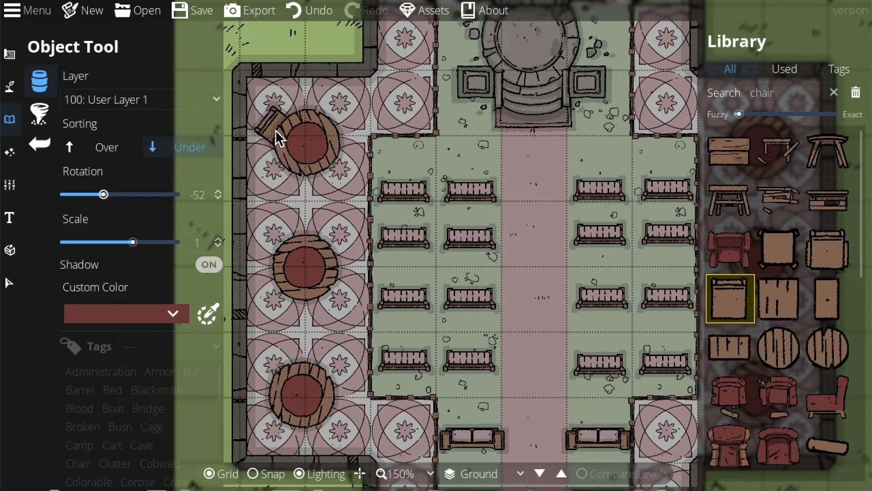
pyautogui.moveTo(109, 194); pyautogui.dragTo(126, 194)
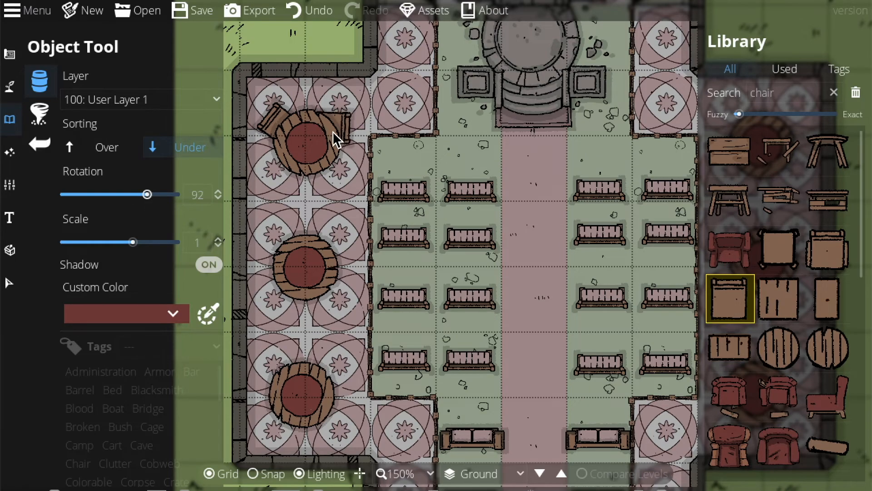
pyautogui.hotkey('ctrl', 'z')
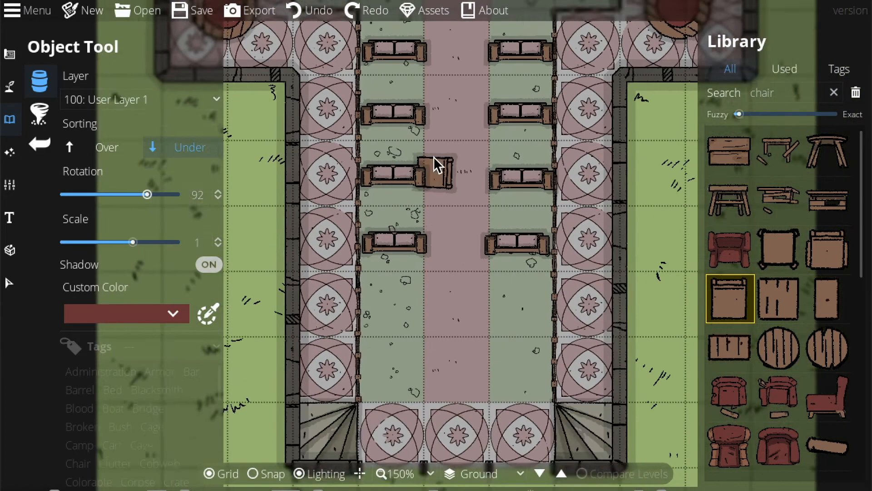
# Step: Review the lower hall and zoom out to 50% to examine the whole map layout
pyautogui.moveTo(434, 157); pyautogui.dragTo(435, 61)
pyautogui.moveTo(481, 341); pyautogui.dragTo(483, 377)
pyautogui.moveTo(504, 230); pyautogui.dragTo(502, 294)
pyautogui.moveTo(476, 233); pyautogui.dragTo(482, 314)
pyautogui.moveTo(467, 133); pyautogui.dragTo(441, 335)
pyautogui.click(430, 473)
pyautogui.click(403, 364)
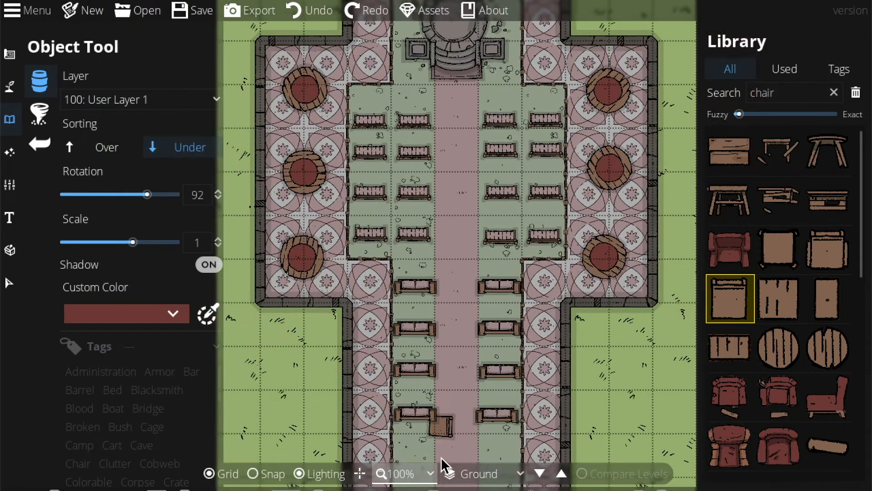
pyautogui.click(430, 473)
pyautogui.click(415, 397)
pyautogui.moveTo(419, 376); pyautogui.dragTo(447, 363)
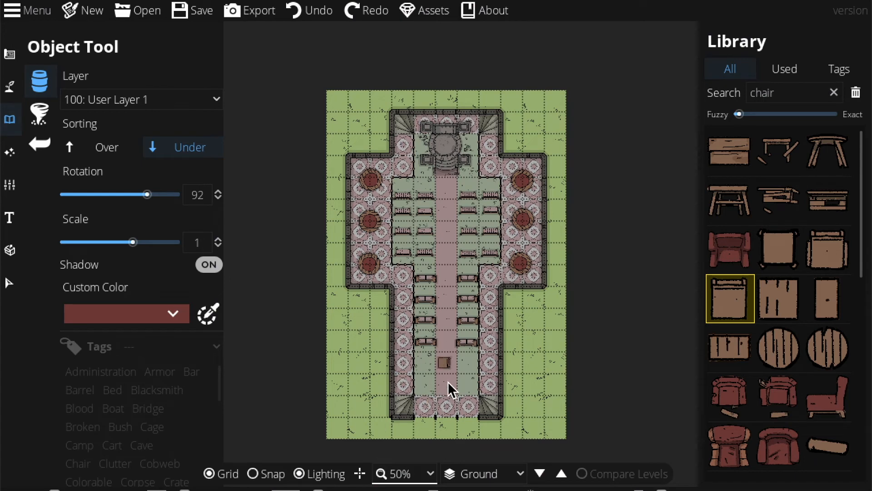
# Step: Search the object library for tree and browse to the leafy tree variants
pyautogui.click(16, 84)
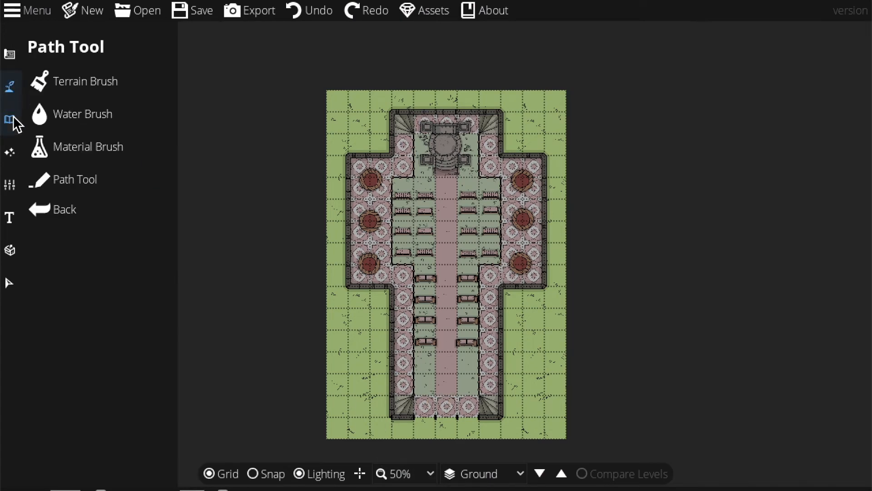
pyautogui.click(10, 119)
pyautogui.moveTo(818, 93); pyautogui.dragTo(682, 97)
pyautogui.write('tre')
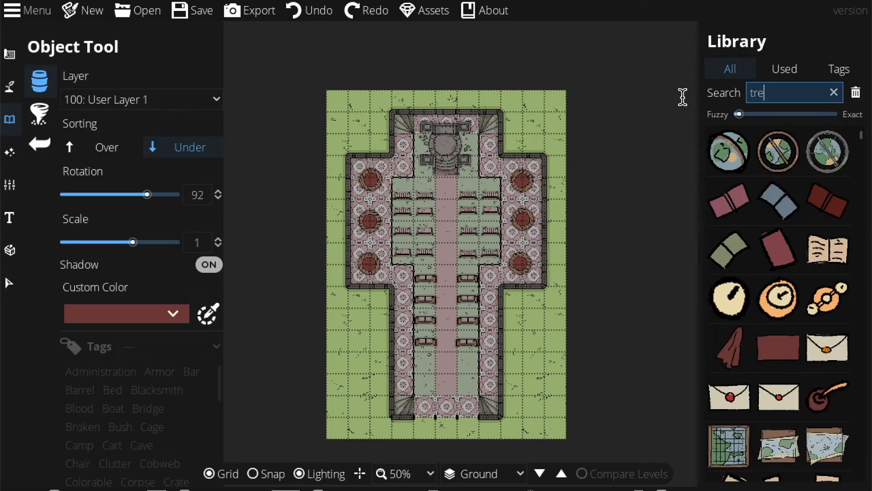
pyautogui.write('e')
pyautogui.scroll(-5, 770, 335)
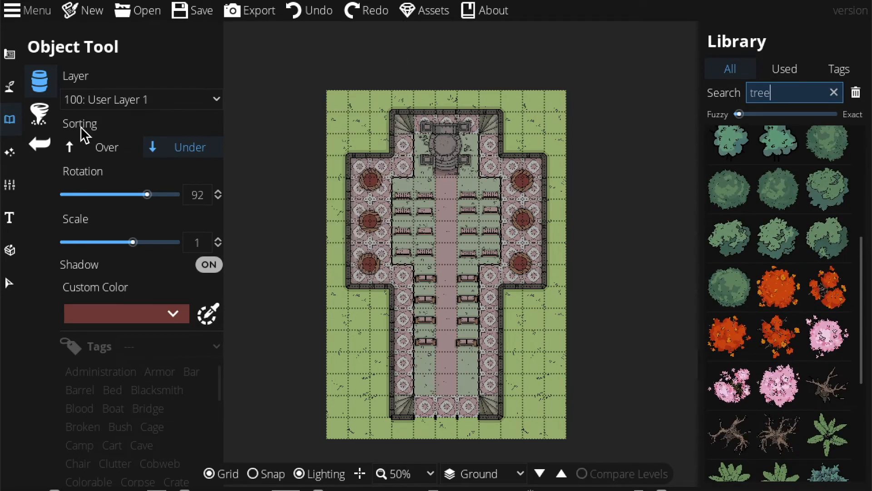
# Step: Try leafy green, pink blossom and orange autumn trees as scatter objects for the grass outside the hall
pyautogui.click(41, 113)
pyautogui.click(814, 238)
pyautogui.keyDown('shift'); pyautogui.click(814, 199); pyautogui.keyUp('shift')
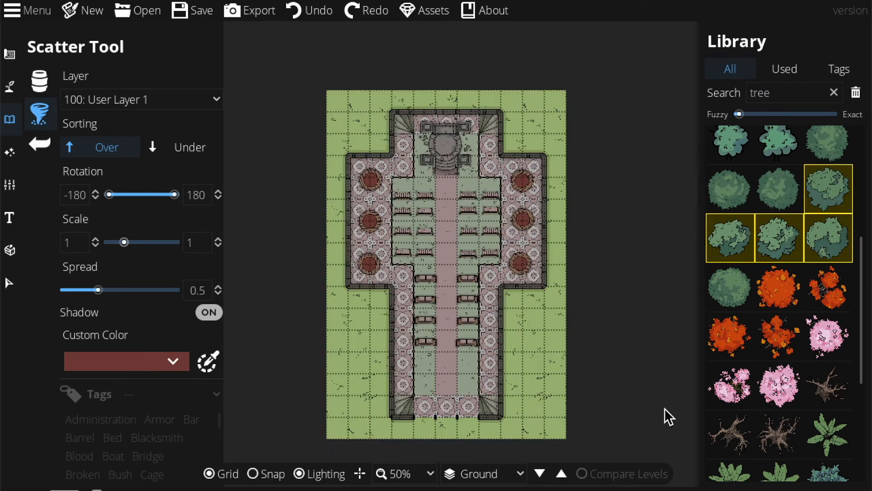
pyautogui.click(779, 375)
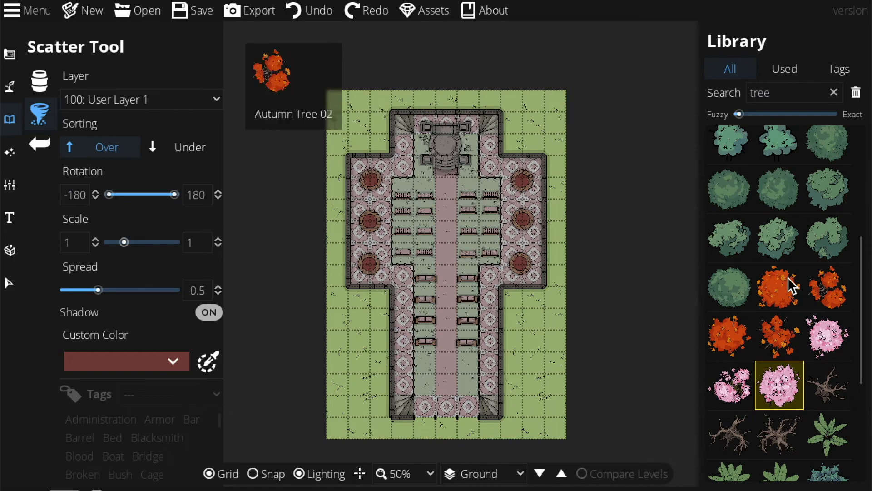
pyautogui.click(779, 287)
pyautogui.click(403, 474)
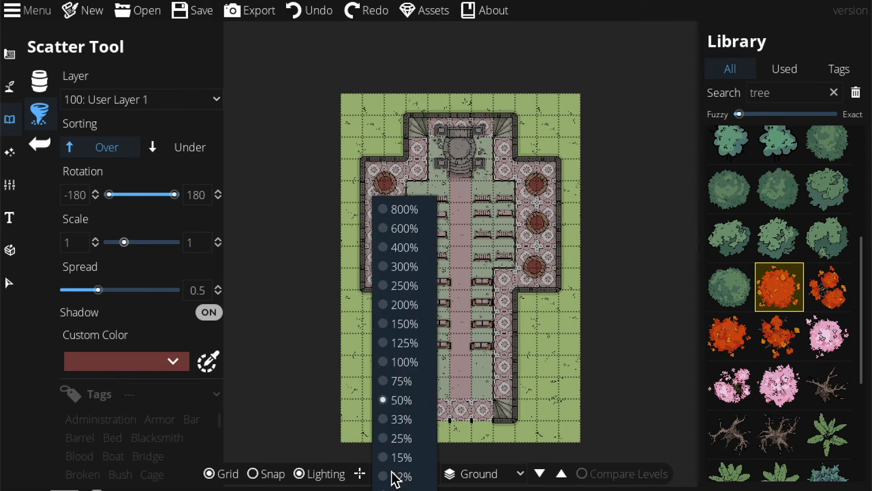
pyautogui.click(402, 362)
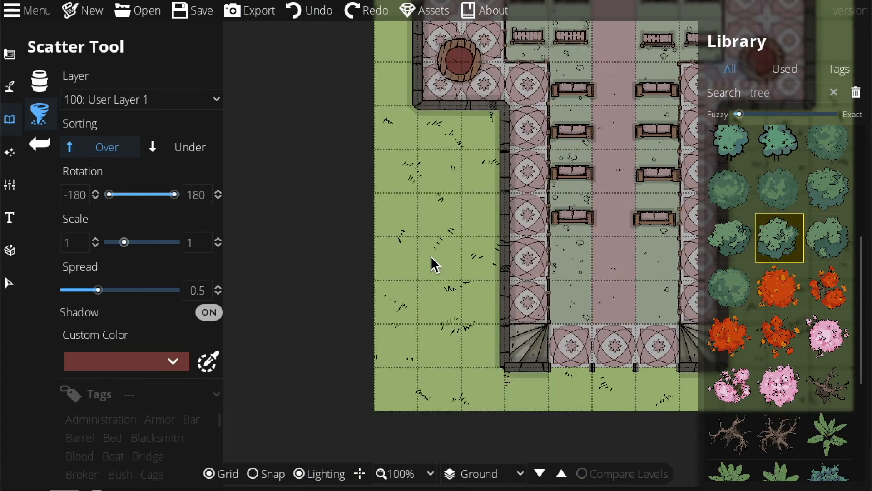
# Step: Try a single leafy tree as an object, and try scattering four leafy green tree variants in the map's lower-left corner
pyautogui.click(40, 80)
pyautogui.click(780, 97)
pyautogui.click(779, 238)
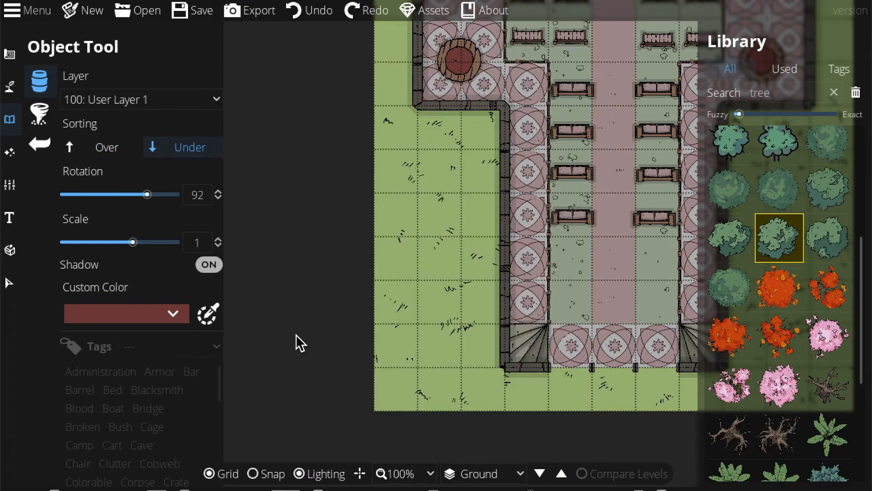
pyautogui.click(40, 113)
pyautogui.click(773, 89)
pyautogui.press('Return')
pyautogui.click(821, 231)
pyautogui.keyDown('shift'); pyautogui.click(820, 193); pyautogui.keyUp('shift')
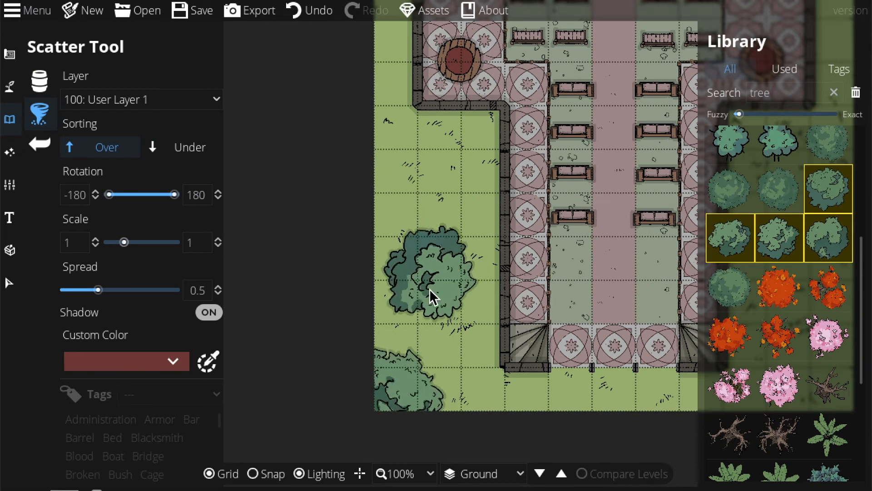
# Step: Scatter large trees from the three dark green round variants across the grass around the outside of the hall
pyautogui.click(777, 190)
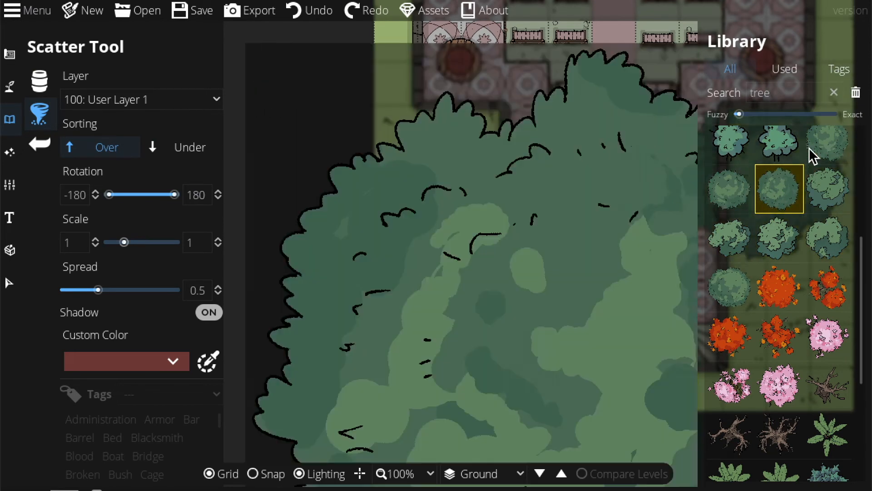
pyautogui.keyDown('shift'); pyautogui.click(810, 148); pyautogui.keyUp('shift')
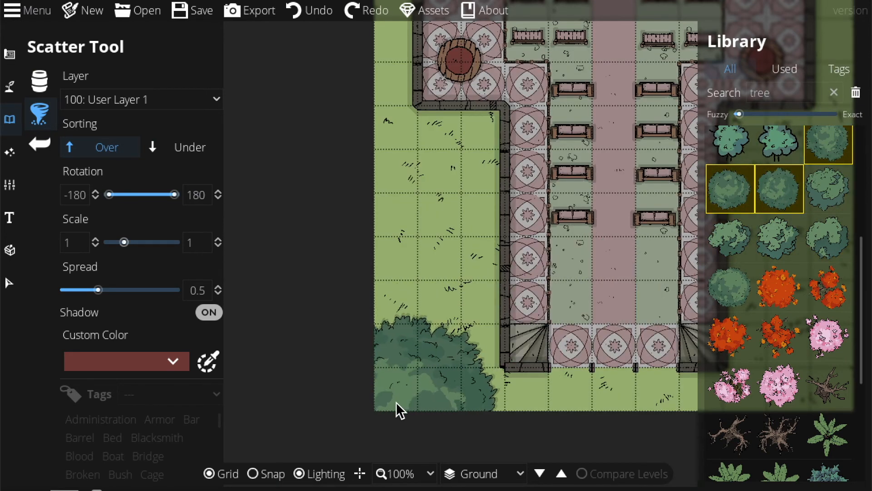
pyautogui.click(386, 409)
pyautogui.click(384, 213)
pyautogui.moveTo(393, 214); pyautogui.dragTo(315, 419)
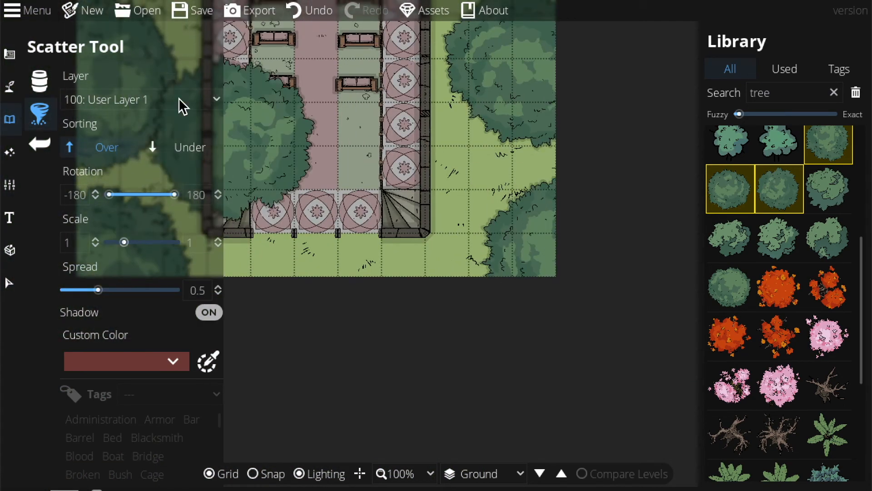
# Step: Paint Terrain Sand with brush size 2 on the ground outside the hall's lower entrance
pyautogui.click(10, 87)
pyautogui.click(68, 81)
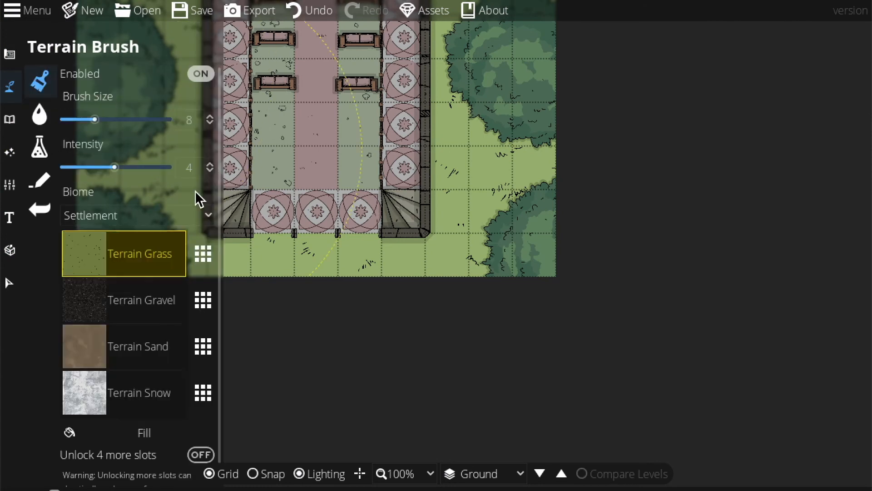
pyautogui.click(149, 354)
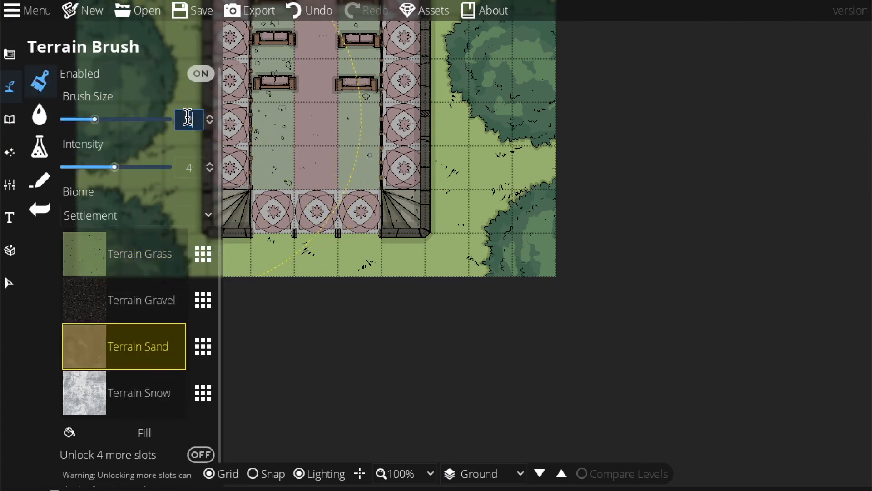
pyautogui.write('2')
pyautogui.press('Return')
pyautogui.moveTo(305, 267)
pyautogui.mouseDown()
pyautogui.moveTo(289, 233)
pyautogui.moveTo(338, 238)
pyautogui.moveTo(271, 234)
pyautogui.mouseUp()
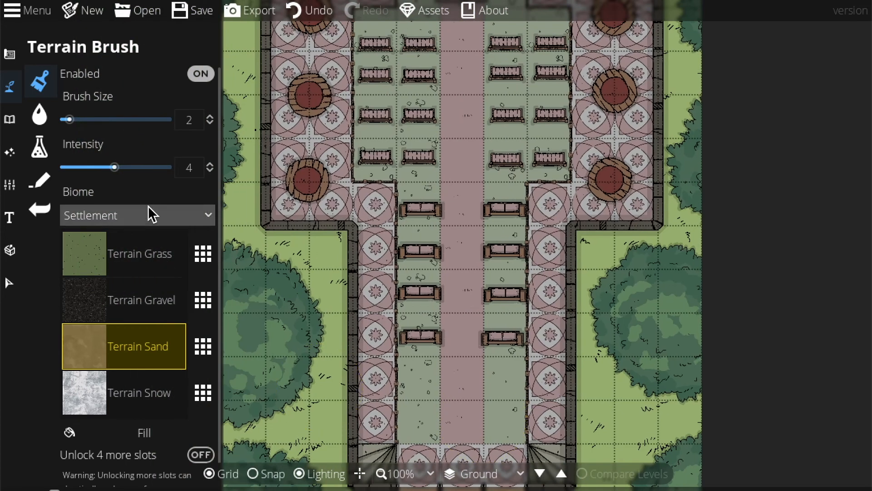
# Step: View the whole map at 50% and save it in Documents under a name beginning with "Simple Ch"
pyautogui.click(411, 475)
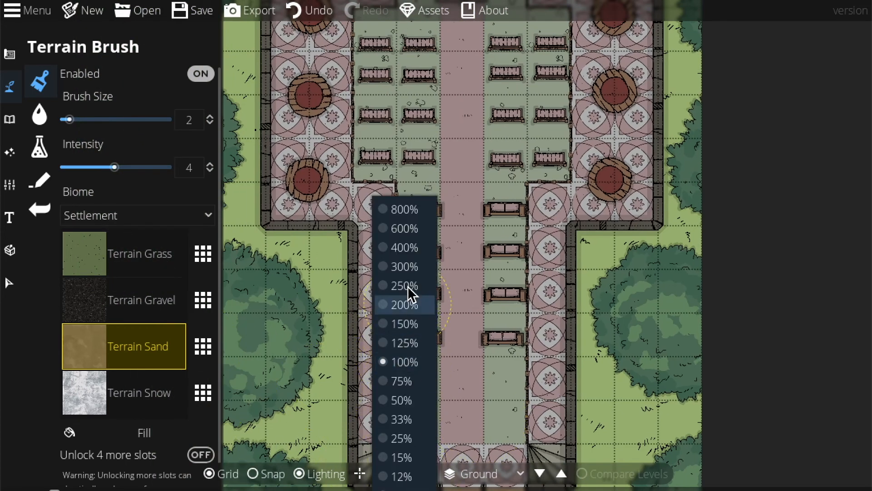
pyautogui.click(404, 402)
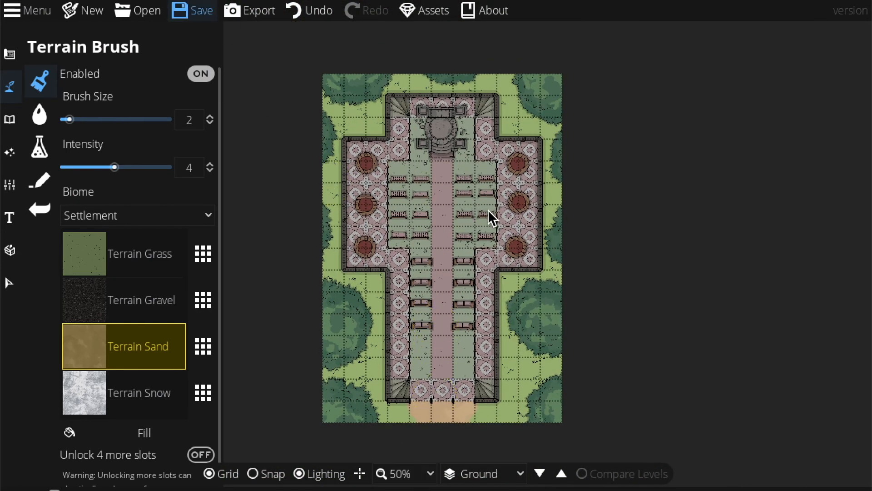
pyautogui.press('super+s')
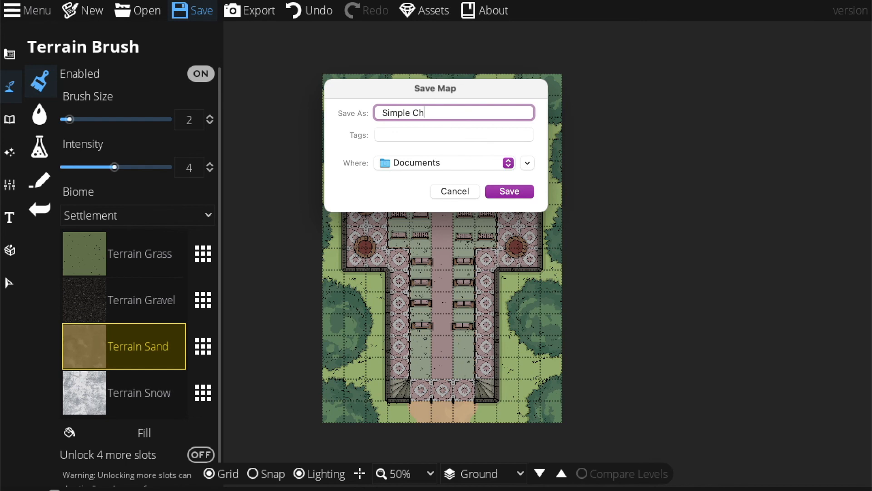
pyautogui.press('Return')
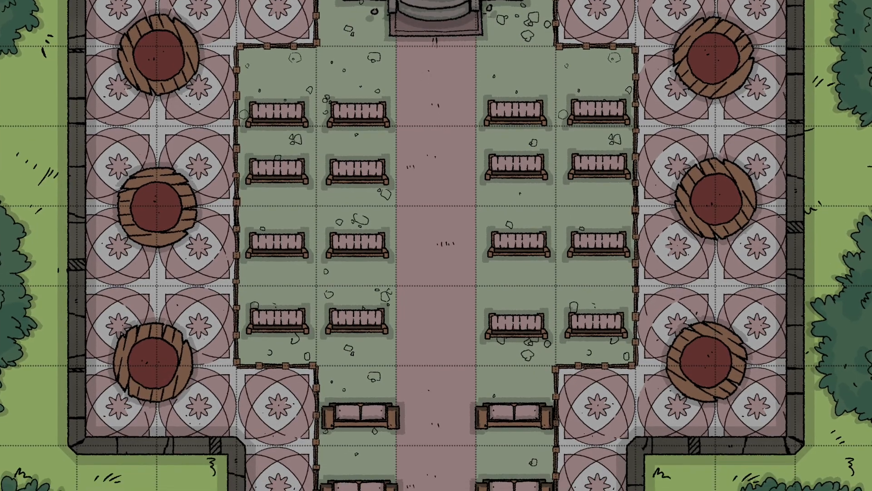